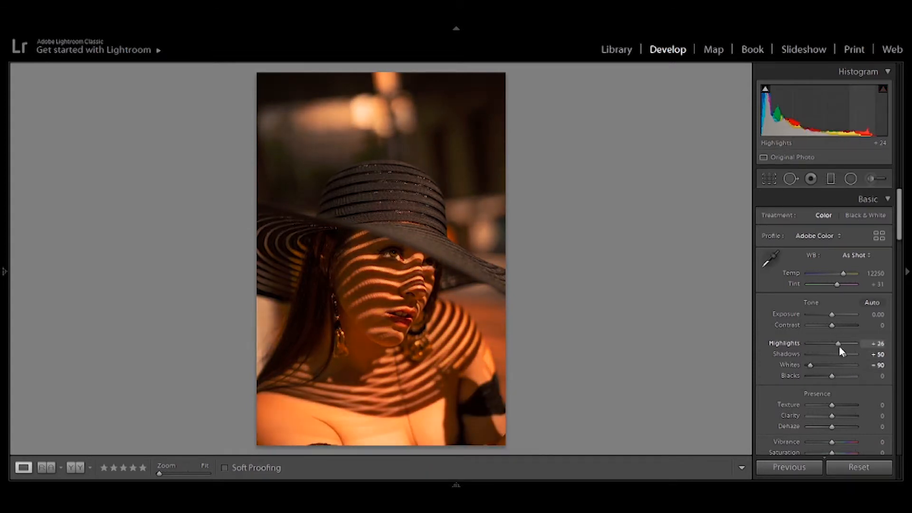
Step: Set Exposure to +0.36 and Highlights to −14, and try a warmer white balance temperature
left_click_drag(832, 315, 833, 317)
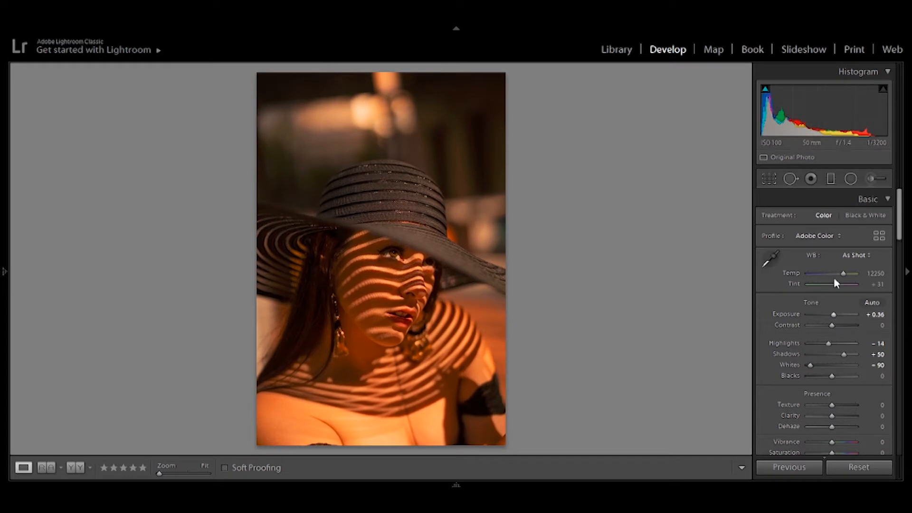
left_click_drag(844, 273, 849, 276)
Step: Set Clarity to +26, Vibrance to −2 and Saturation to −2 in the basic adjustments
scroll(856, 271, "down", 5)
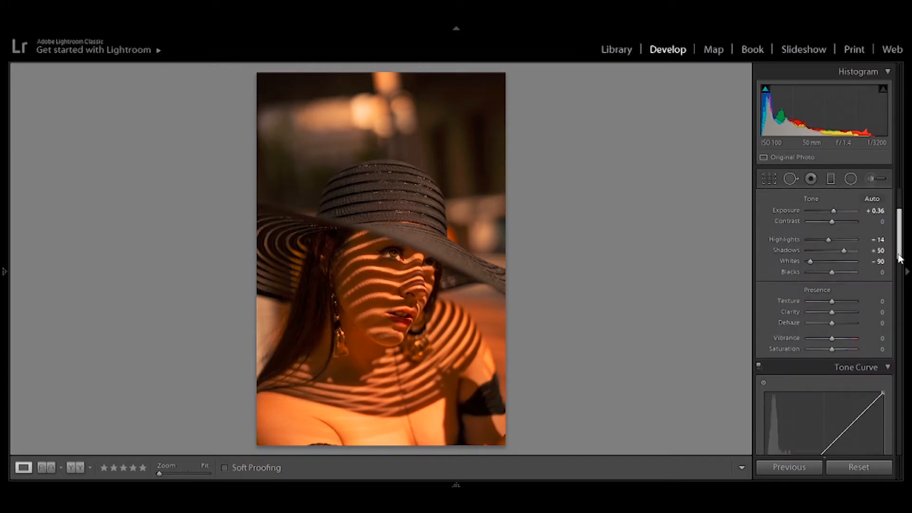
left_click_drag(832, 258, 840, 260)
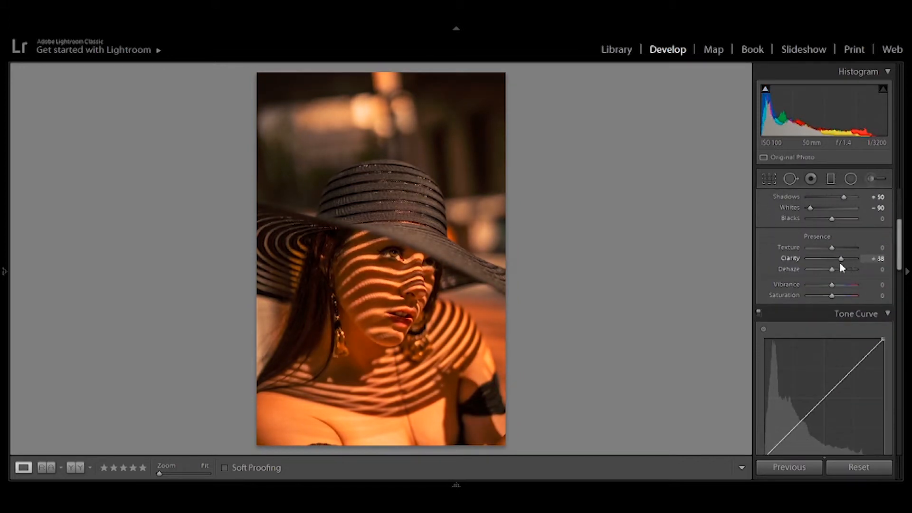
left_click_drag(839, 262, 832, 296)
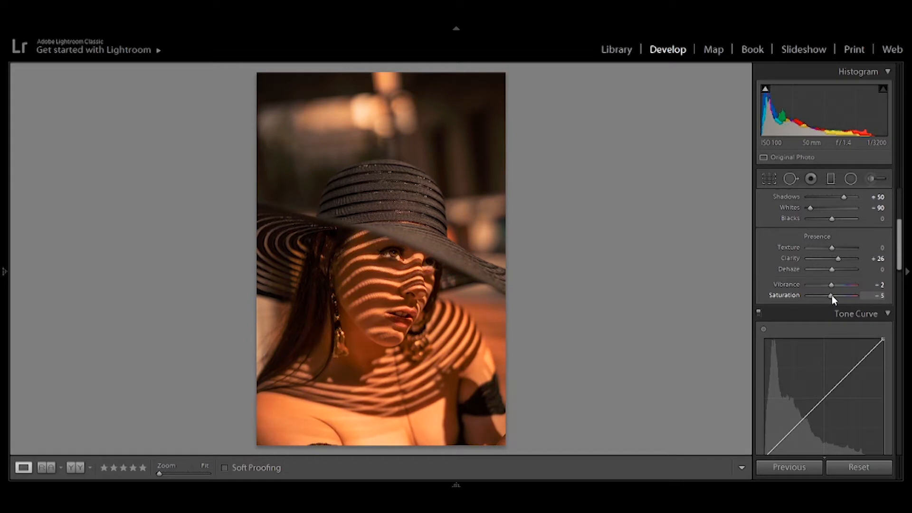
Step: Try a three-point RGB tone curve, keeping the shadows down while raising the midtones and highlights
left_click_drag(898, 258, 895, 288)
scroll(873, 265, "up", 3)
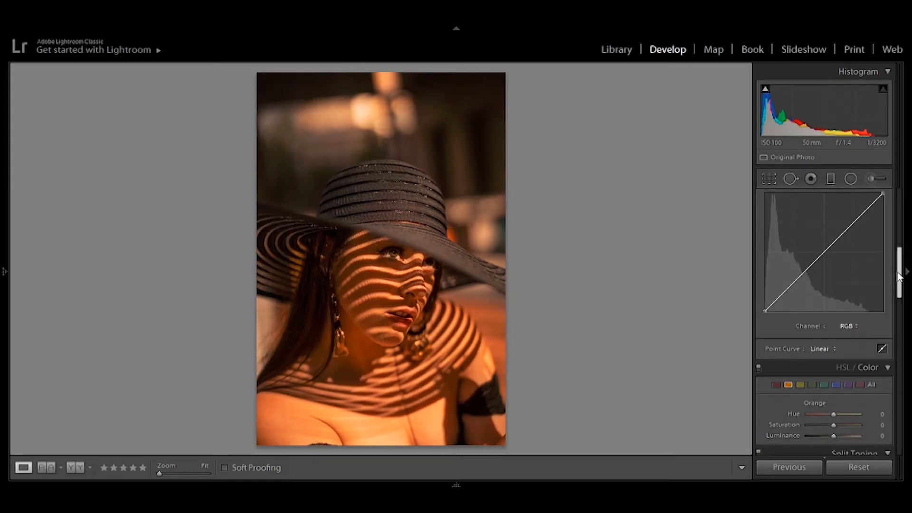
left_click(787, 307)
left_click(818, 279)
left_click(850, 248)
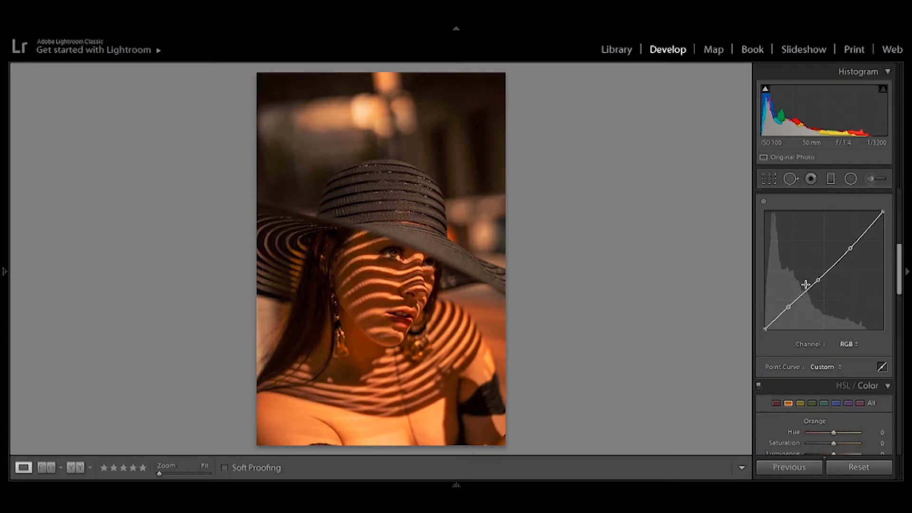
left_click_drag(789, 307, 760, 336)
left_click_drag(786, 306, 788, 308)
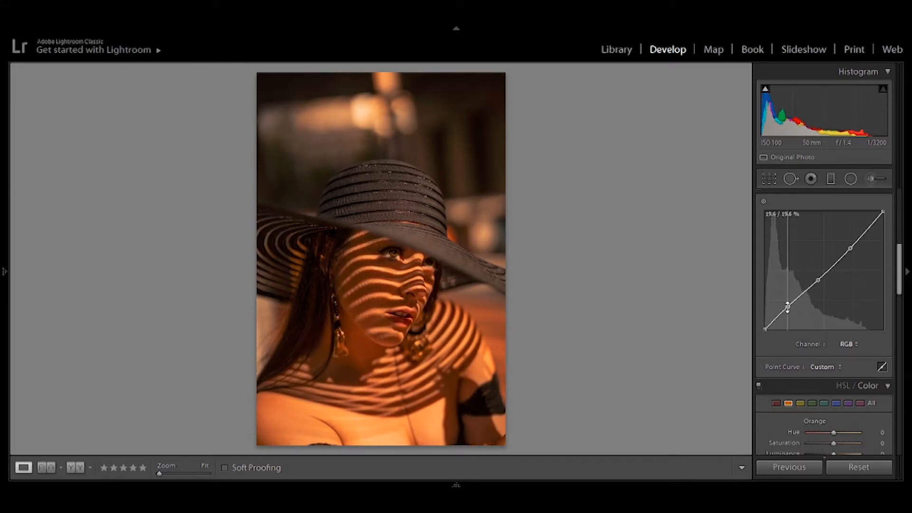
left_click_drag(818, 280, 852, 238)
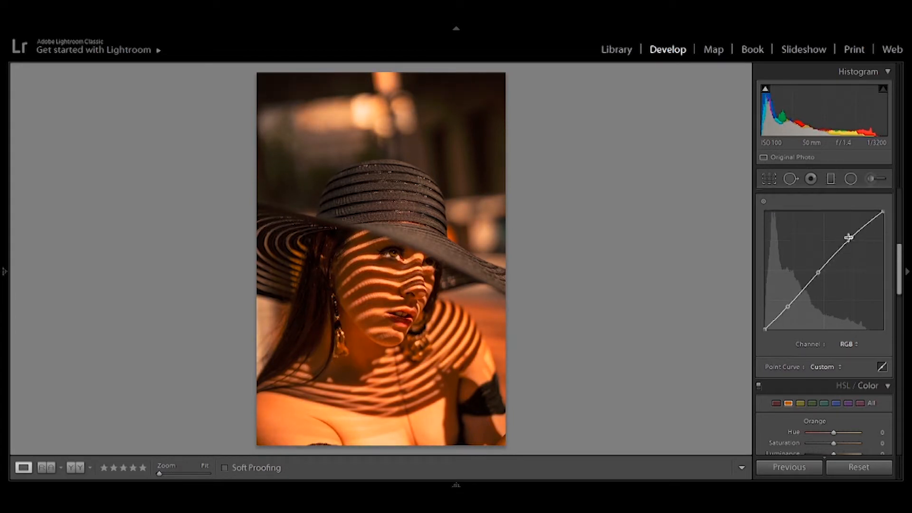
Step: Remove the three added points from the RGB tone curve
double_click(851, 238)
double_click(818, 272)
double_click(789, 306)
Step: Draw a Radial Filter around the woman and stretch its ellipse to reach the hat's crown and past the photo's sides
left_click(851, 179)
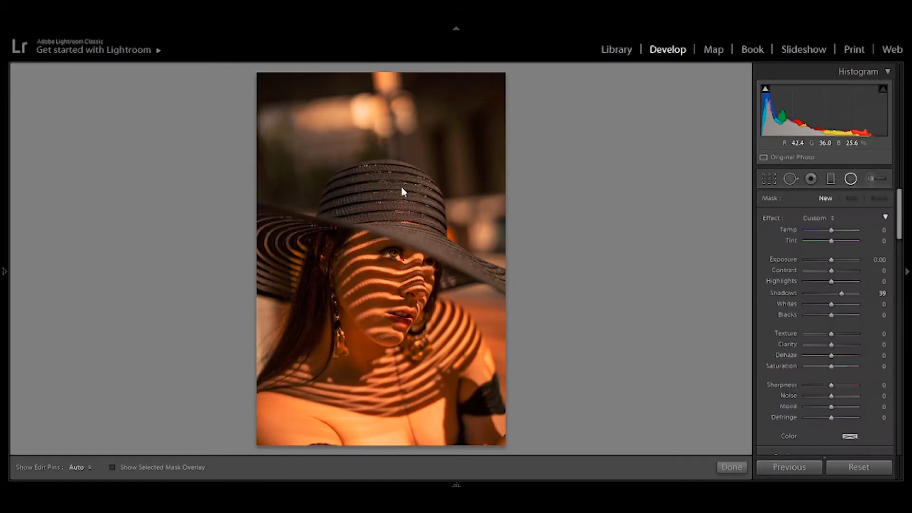
left_click_drag(378, 299, 474, 429)
left_click_drag(378, 322, 379, 338)
left_click_drag(272, 343, 230, 347)
left_click_drag(380, 171, 380, 155)
Step: Set the radial filter's Exposure to 1.04, Highlights to 59, Shadows to 20 and Saturation to 17
left_click_drag(831, 260, 837, 260)
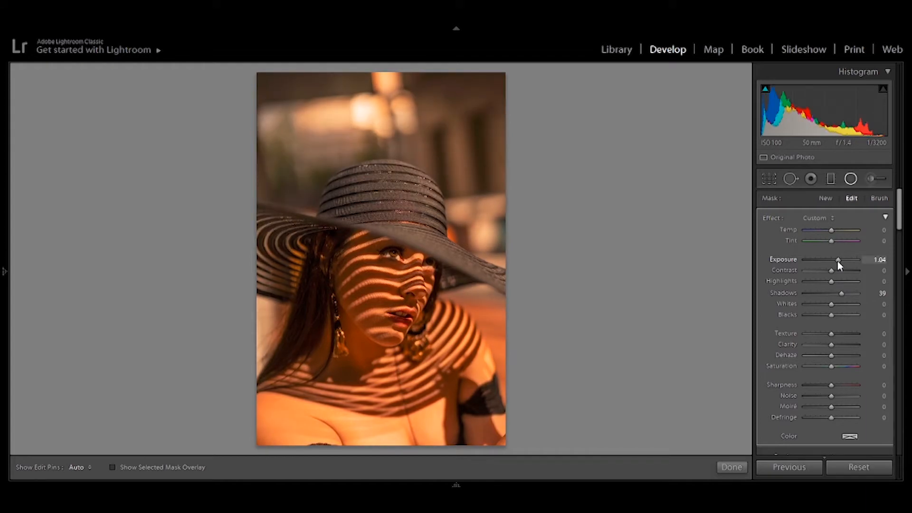
mouse_move(832, 281)
left_mouse_down()
mouse_move(848, 281)
mouse_move(838, 295)
mouse_move(852, 295)
mouse_move(836, 298)
left_mouse_up()
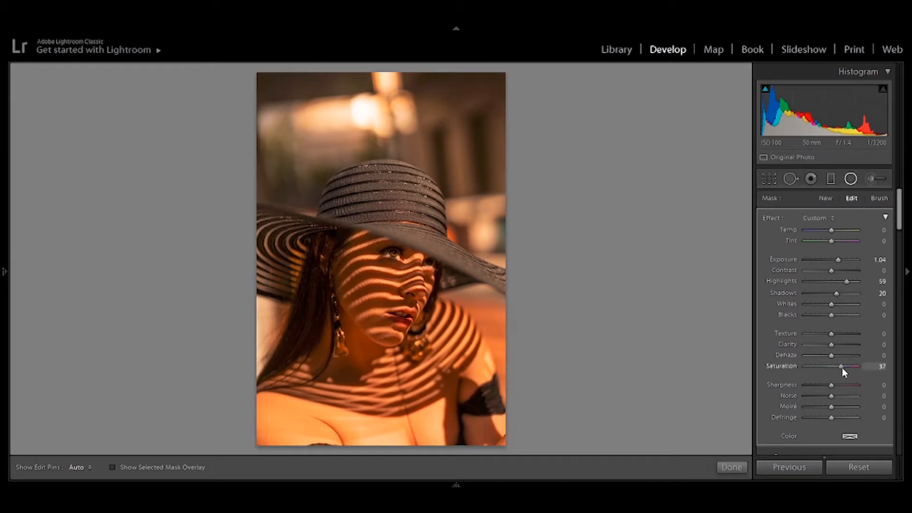
mouse_move(843, 366)
left_mouse_down()
mouse_move(818, 367)
mouse_move(855, 373)
mouse_move(840, 372)
left_mouse_up()
Step: Try a lower Texture and reset it to 0, and set the radial filter's Whites to 46 and Shadows to 41
left_click_drag(832, 335, 822, 335)
double_click(822, 334)
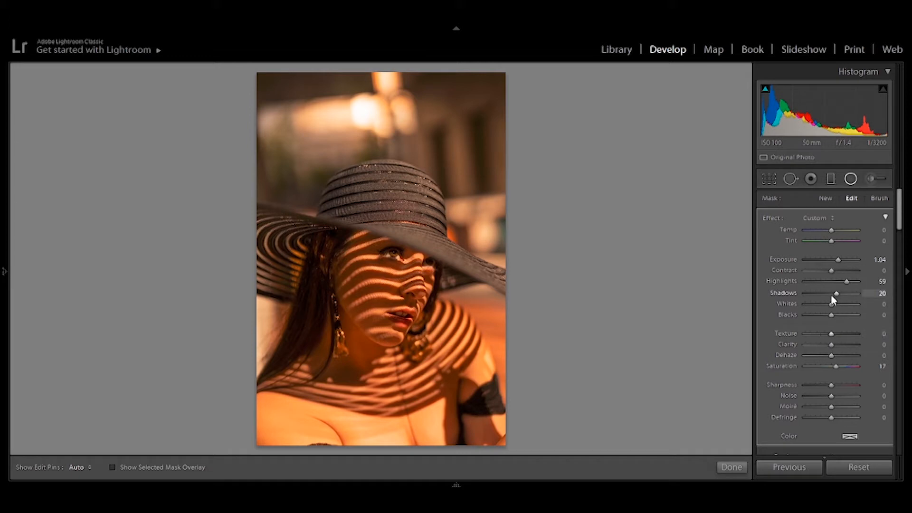
mouse_move(833, 304)
left_mouse_down()
mouse_move(845, 306)
mouse_move(826, 306)
mouse_move(844, 307)
mouse_move(842, 295)
left_mouse_up()
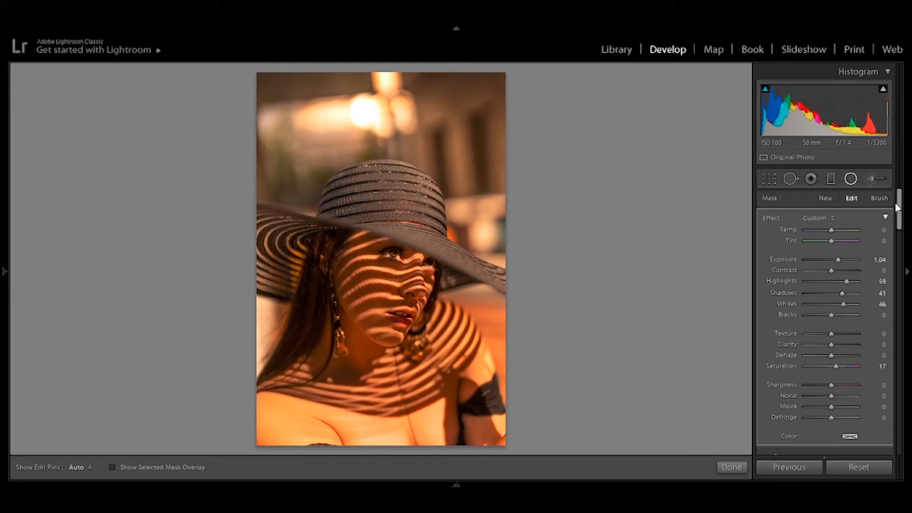
Step: Compare the photo with and without the radial filter adjustments
left_click_drag(900, 205, 900, 227)
left_click(766, 380)
left_click(765, 381)
left_click(765, 382)
left_click(765, 382)
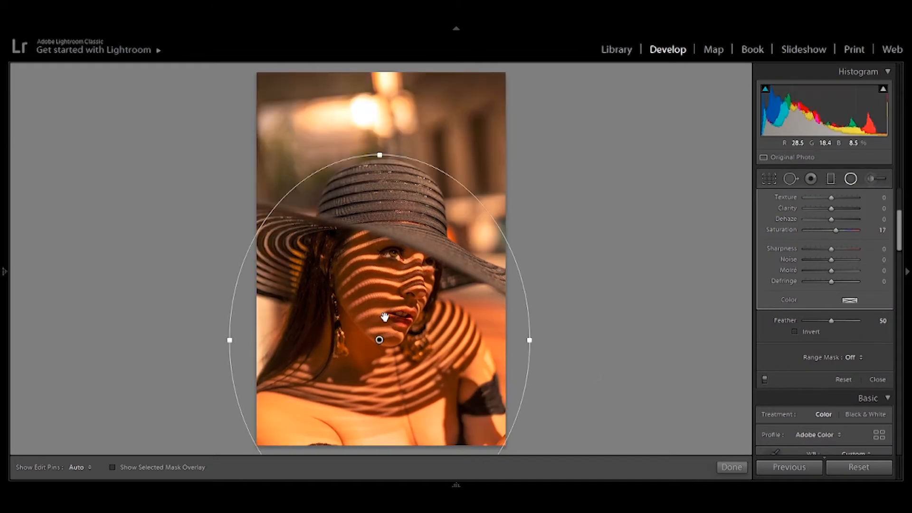
Step: Widen the radial filter ellipse, move it slightly down over the subject, and set its Feather to 62
left_click_drag(530, 341, 554, 340)
left_click_drag(380, 340, 375, 351)
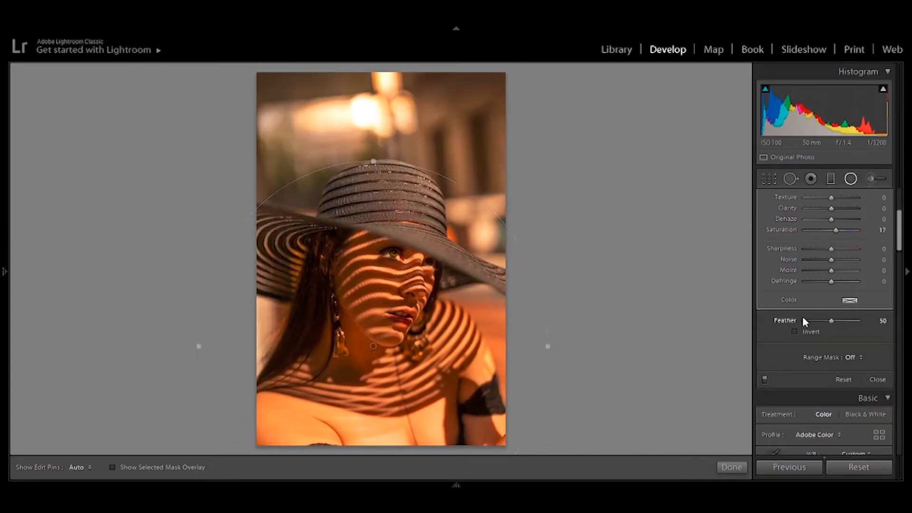
mouse_move(833, 321)
left_mouse_down()
mouse_move(818, 323)
mouse_move(847, 326)
mouse_move(838, 321)
left_mouse_up()
Step: Toggle the radial filter off and on repeatedly to check the effect of the widened, softer ellipse
left_click(763, 379)
left_click(764, 379)
left_click(764, 379)
left_click(764, 379)
left_click(764, 379)
left_click(765, 379)
left_click(764, 379)
left_click(764, 380)
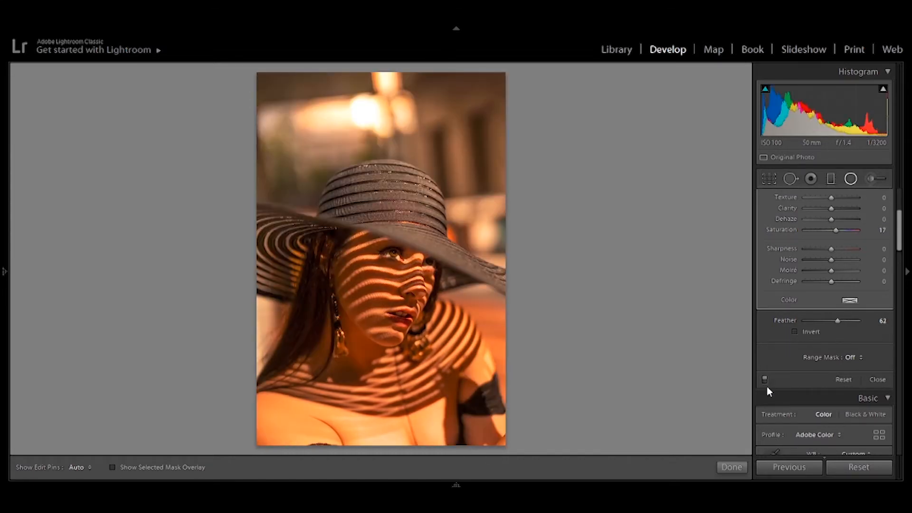
Step: Close the radial filter, reopen it to check its settings, and finish the local adjustment
left_click(877, 380)
left_click(850, 178)
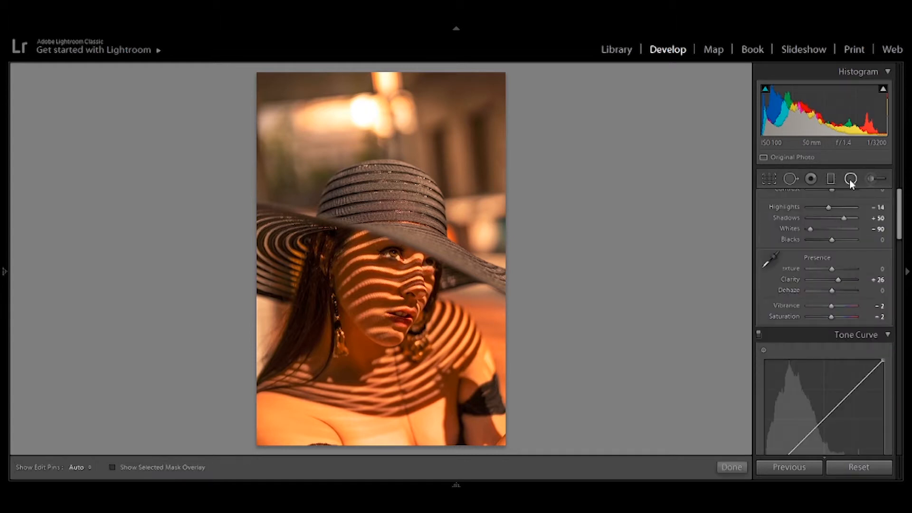
left_click(373, 346)
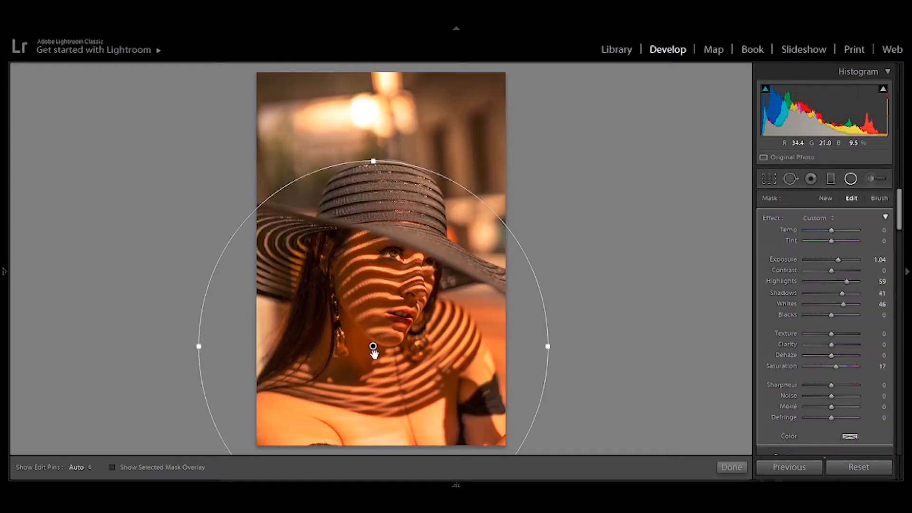
left_click(732, 467)
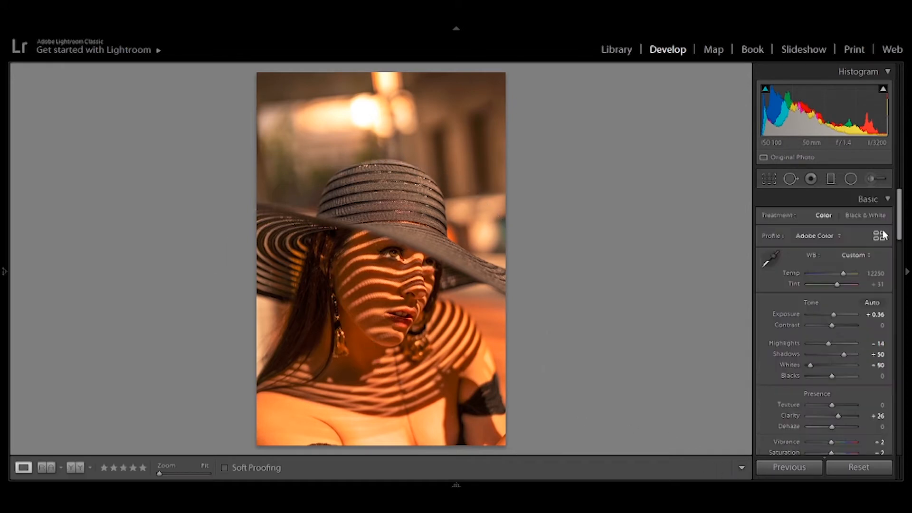
Step: Add a shadow point and a highlight point to the RGB tone curve, pulling the shadows slightly down
left_click_drag(899, 237, 896, 291)
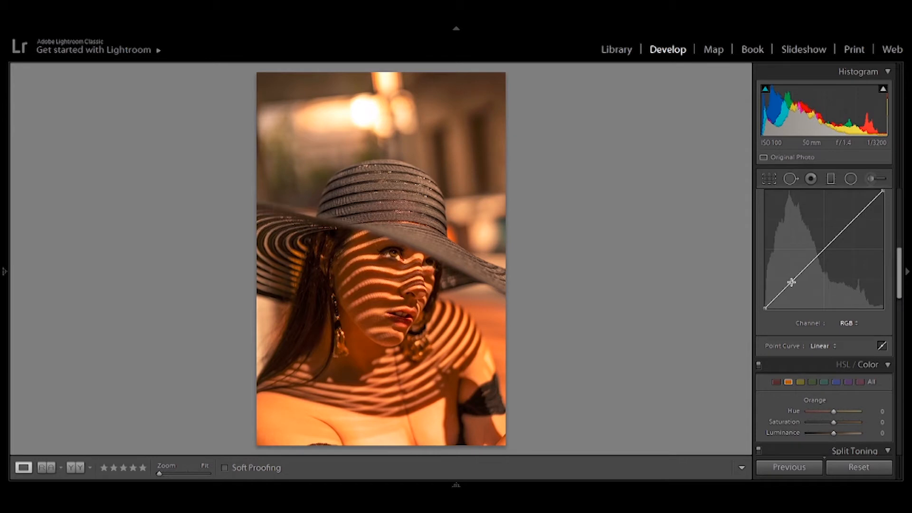
left_click_drag(792, 283, 791, 285)
left_click(842, 232)
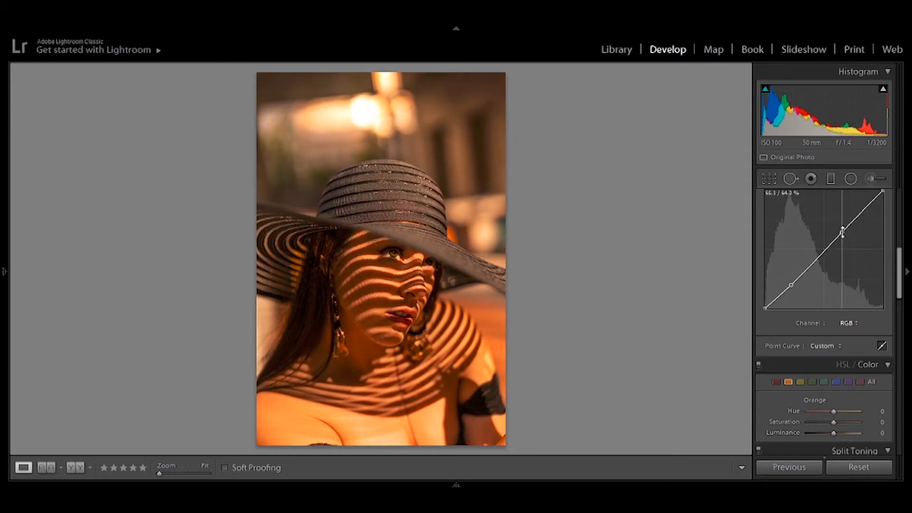
left_click_drag(791, 285, 792, 285)
Step: Lower the Orange Saturation, set Orange Luminance to +20, and reset Orange Hue to 0
left_click_drag(899, 264, 898, 293)
mouse_move(833, 301)
left_mouse_down()
mouse_move(826, 312)
mouse_move(841, 313)
mouse_move(840, 292)
left_mouse_up()
double_click(841, 292)
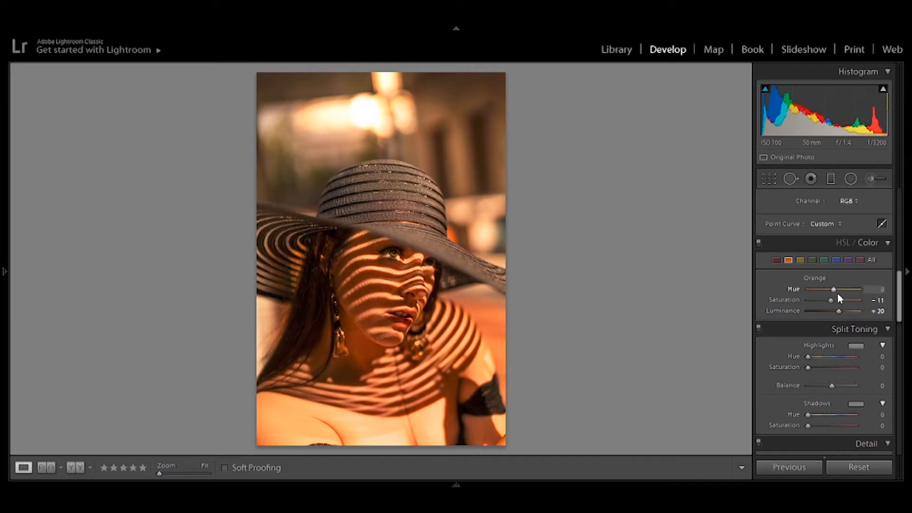
mouse_move(832, 301)
left_mouse_down()
mouse_move(839, 305)
mouse_move(830, 303)
left_mouse_up()
Step: Set the Red Saturation to +27 and Red Luminance to +51, keeping Red Hue at 0
left_click(777, 261)
mouse_move(834, 302)
left_mouse_down()
mouse_move(819, 302)
mouse_move(850, 312)
mouse_move(846, 290)
mouse_move(825, 293)
mouse_move(837, 292)
left_mouse_up()
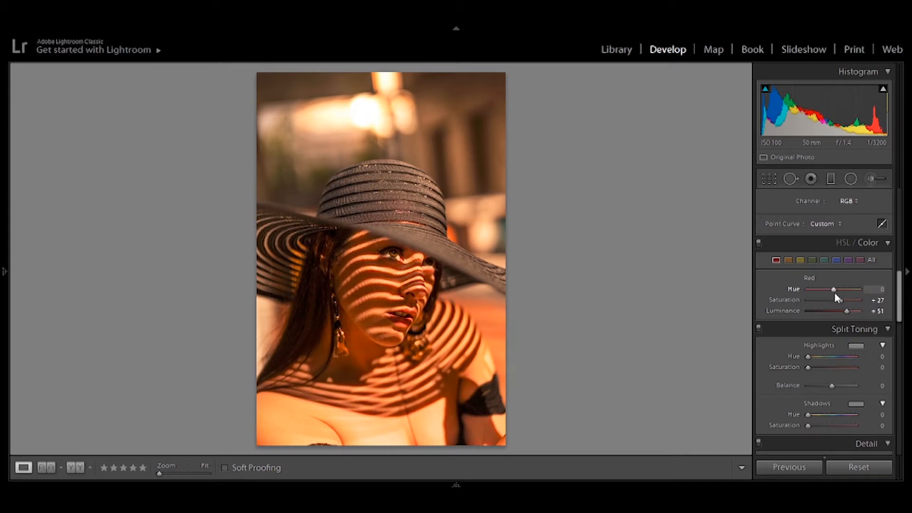
Step: Set the Orange Luminance to +16 and return Orange Saturation and Hue to 0
left_click(788, 259)
double_click(839, 312)
left_click_drag(839, 312, 840, 293)
double_click(837, 292)
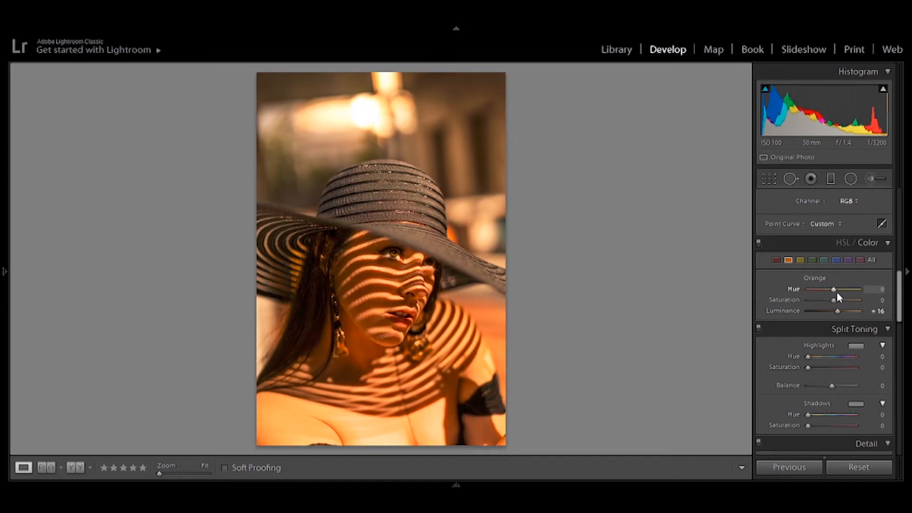
Step: Adjust the Red Hue, and open the Magenta color adjustments
left_click(777, 260)
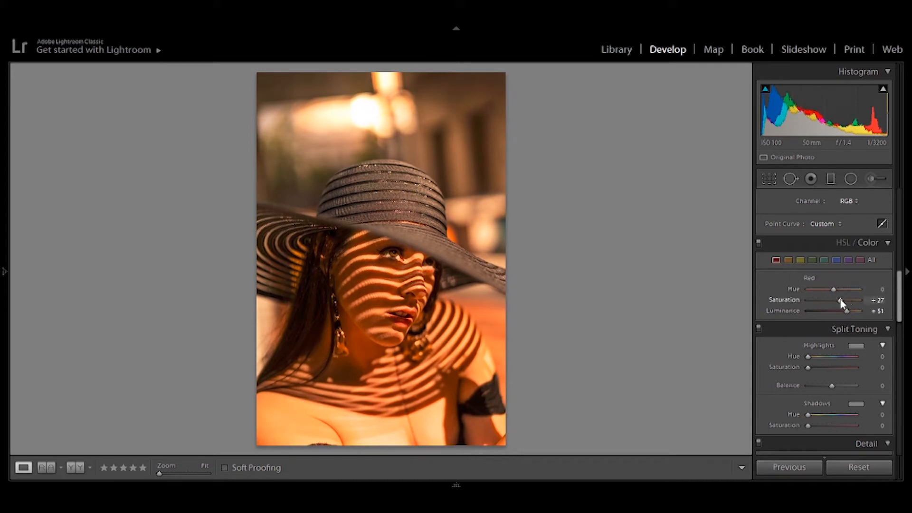
left_click_drag(834, 290, 843, 290)
left_click(859, 261)
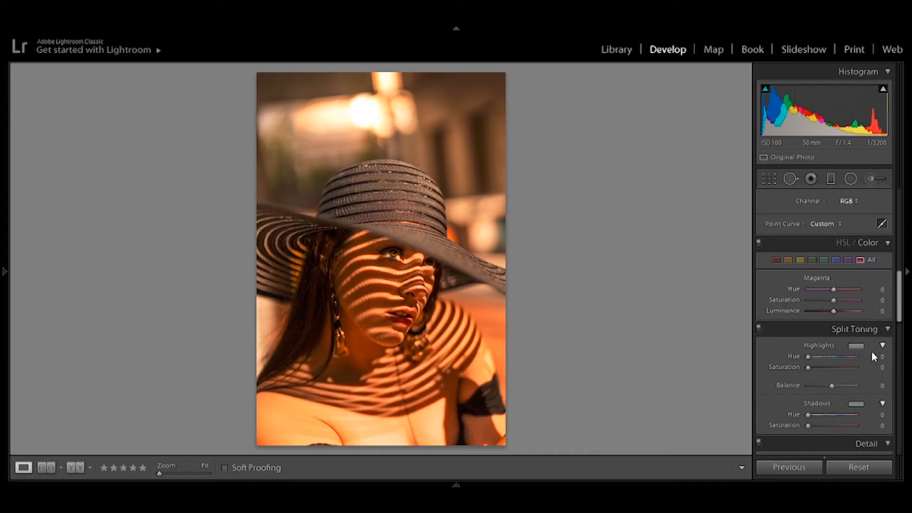
Step: Tint the highlights with split toning at Hue 191 and Saturation 24, and compare the photo without it
left_click(854, 348)
left_click(660, 391)
left_click_drag(660, 391, 736, 394)
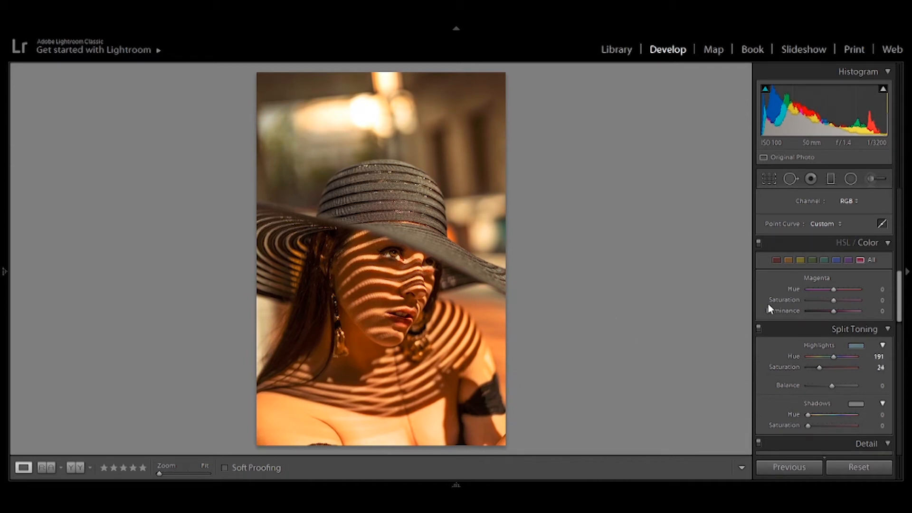
left_click(759, 329)
left_click(758, 329)
left_click(759, 329)
left_click(758, 329)
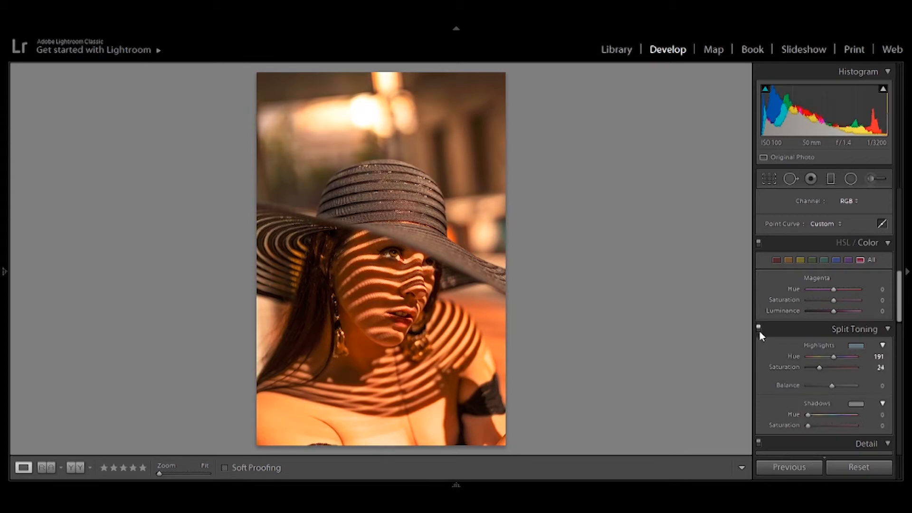
Step: Tint the shadows with split toning at Hue 30 and Saturation 16, and compare the photo with and without it
scroll(882, 346, "down", 3)
left_click_drag(859, 328, 813, 367)
left_click_drag(757, 360, 652, 361)
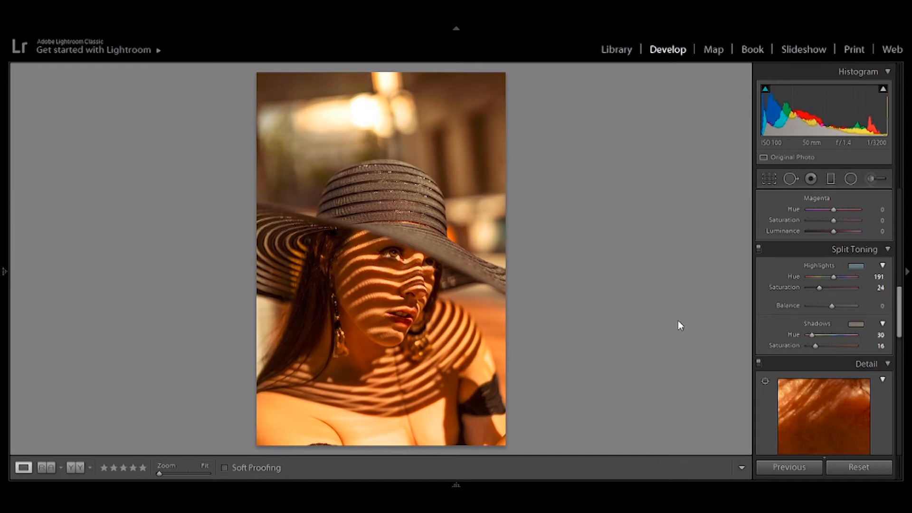
left_click(759, 248)
left_click(758, 248)
left_click(759, 248)
left_click(758, 248)
Step: Enable profile corrections and chromatic aberration removal for the lens, and compare the photo without the profile
left_click_drag(900, 295, 899, 354)
left_click(833, 381)
left_click(832, 373)
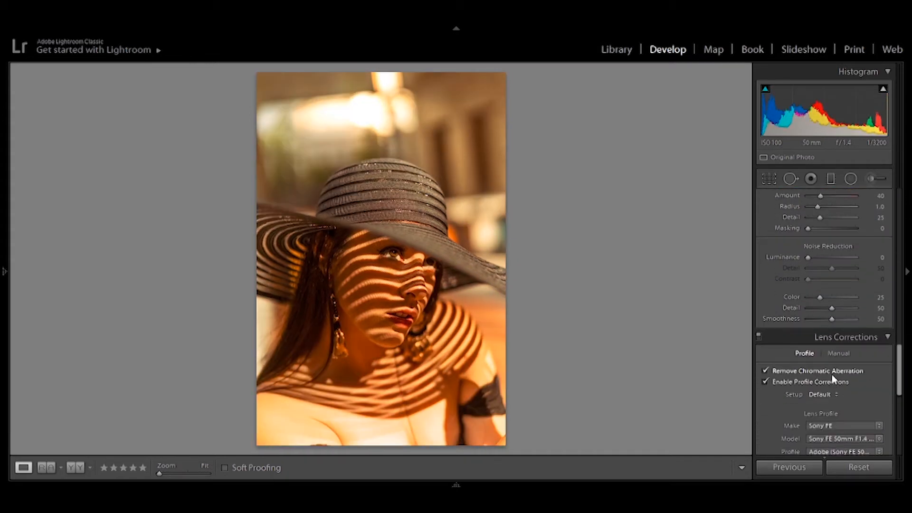
left_click(775, 382)
left_click(774, 381)
Step: Set the calibration's Blue Primary Saturation to −10 and Green Primary Saturation to −7, resetting the tried Blue and Red Primary changes
left_click_drag(900, 372, 898, 430)
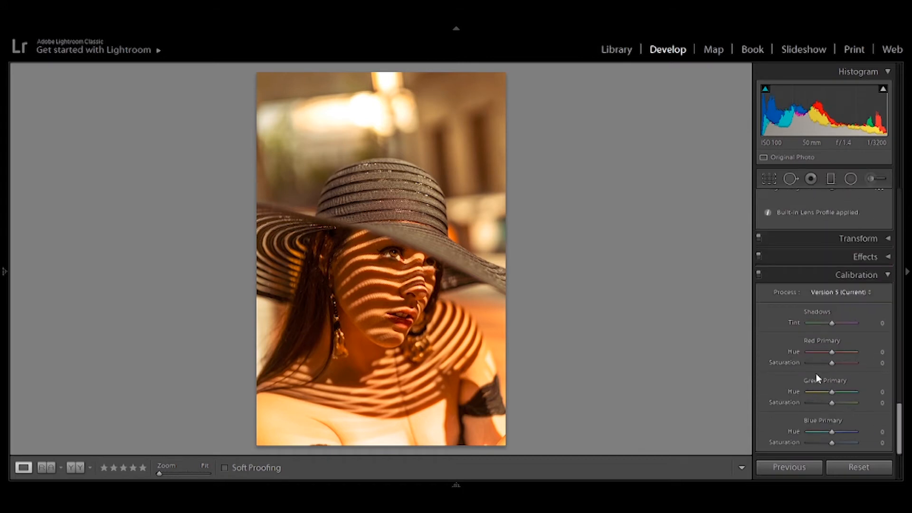
mouse_move(833, 442)
left_mouse_down()
mouse_move(851, 444)
mouse_move(813, 443)
mouse_move(831, 446)
mouse_move(819, 433)
mouse_move(844, 436)
mouse_move(831, 435)
left_mouse_up()
double_click(831, 433)
left_click_drag(836, 403, 837, 363)
double_click(837, 363)
double_click(828, 352)
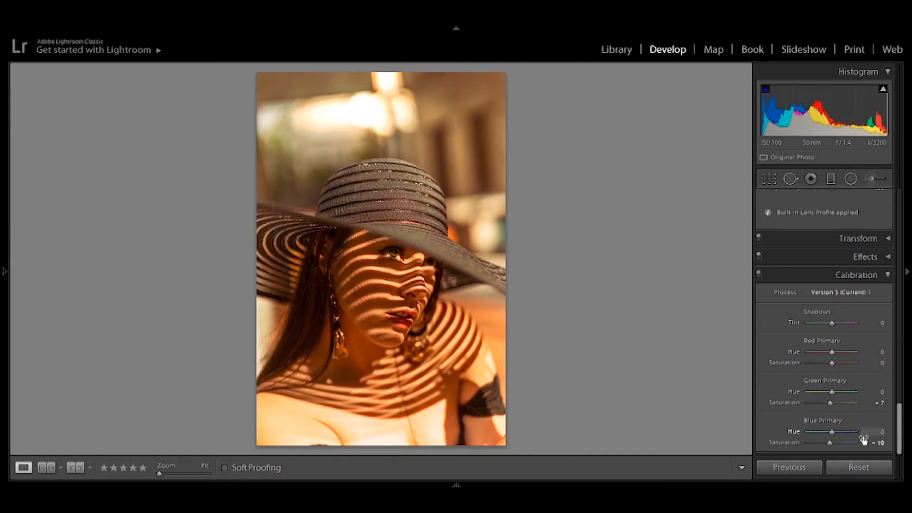
Step: Set the Blue Primary Saturation to +21 and reset the Blue Primary Hue to 0
mouse_move(832, 432)
left_mouse_down()
mouse_move(850, 434)
mouse_move(824, 431)
mouse_move(836, 444)
mouse_move(824, 445)
mouse_move(845, 447)
mouse_move(836, 449)
left_mouse_up()
double_click(825, 432)
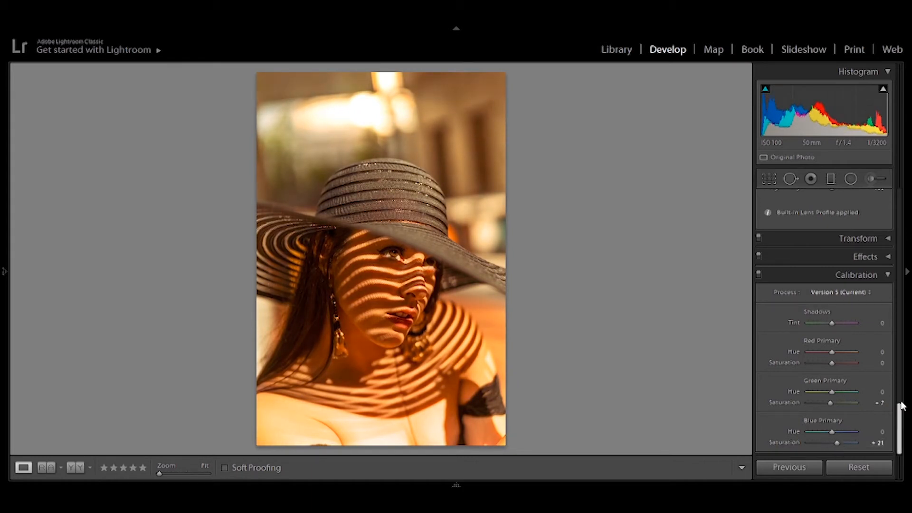
Step: Reselect the radial filter on the subject, set its Highlights to 30 and reset its Exposure to 0
scroll(902, 409, "up", 2)
scroll(902, 410, "up", 10)
left_click(850, 178)
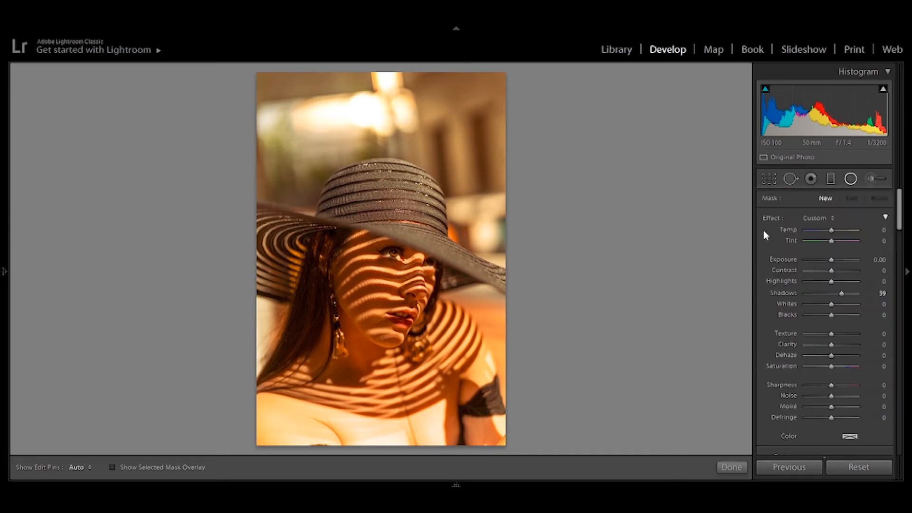
left_click(373, 347)
left_click_drag(841, 281, 840, 281)
double_click(838, 259)
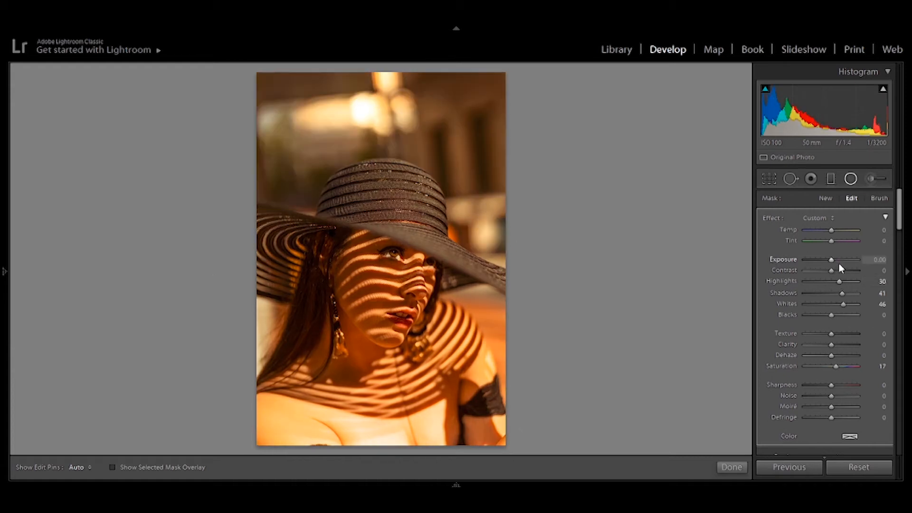
Step: Set the subject radial filter's Exposure to 0.70 and fine-tune its Highlights
left_click_drag(840, 263, 837, 263)
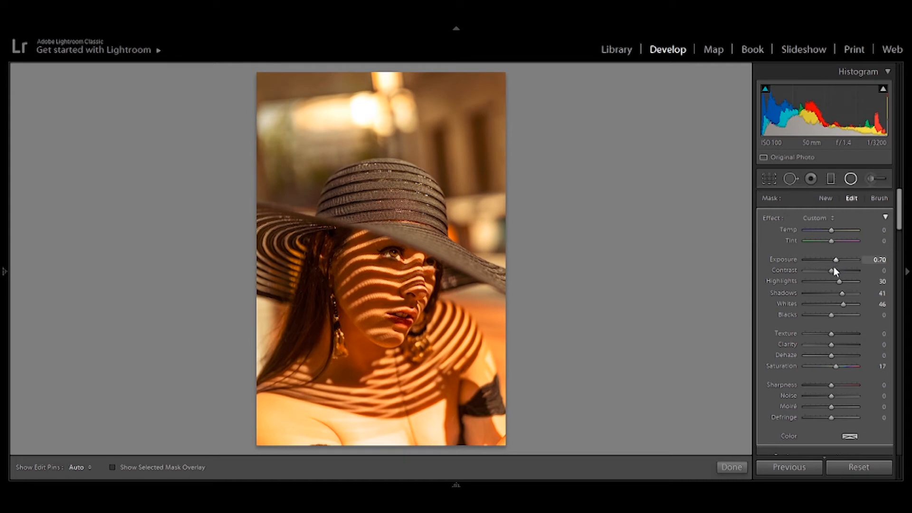
mouse_move(840, 281)
left_mouse_down()
mouse_move(829, 284)
mouse_move(837, 281)
left_mouse_up()
Step: Add a new inverted radial filter around the woman's face, with Contrast −33, Highlights 54 and Shadows 52
left_click(826, 198)
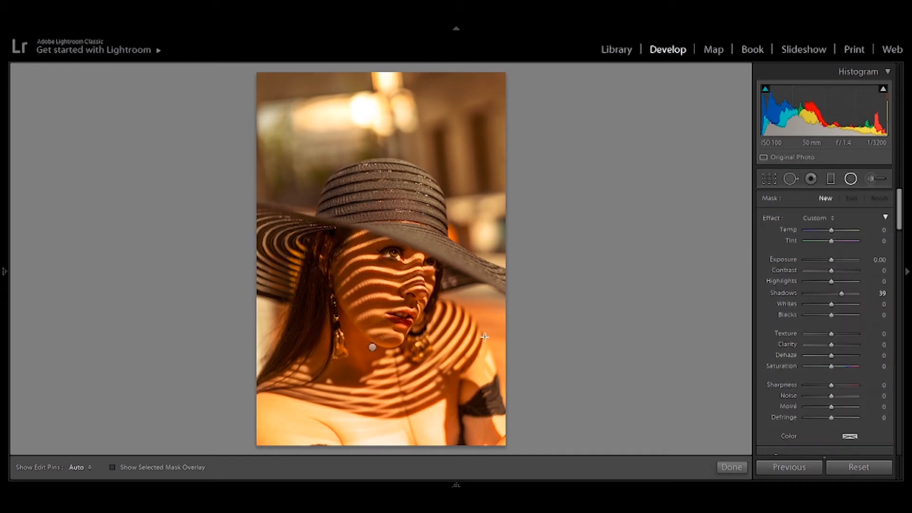
left_click_drag(346, 236, 381, 315)
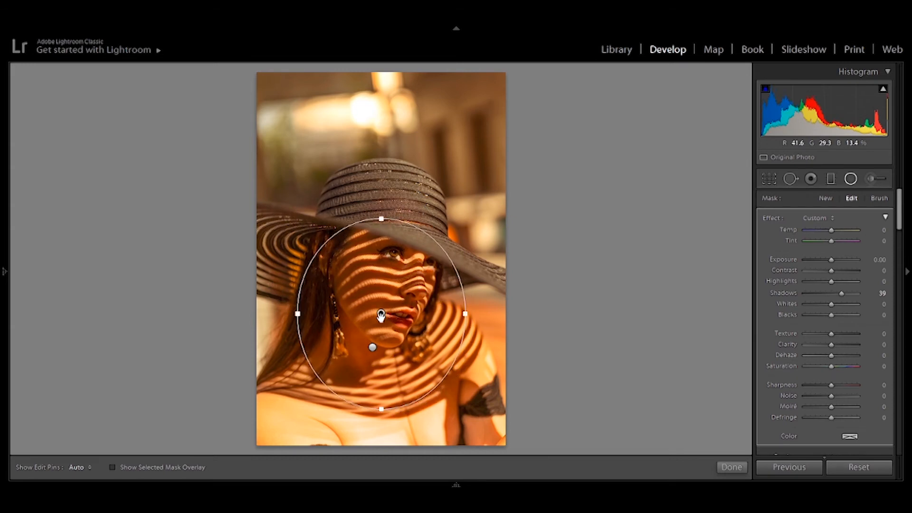
scroll(903, 315, "down", 3)
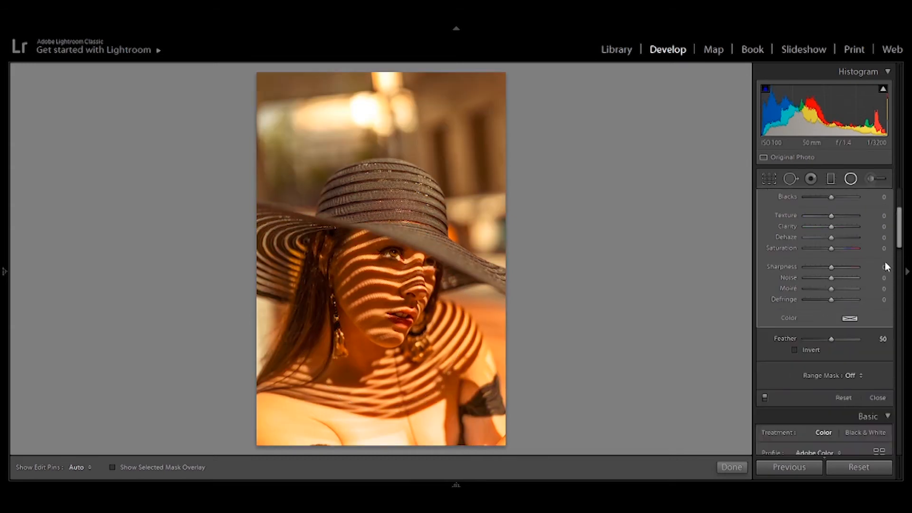
left_click(796, 350)
left_click_drag(902, 239, 898, 203)
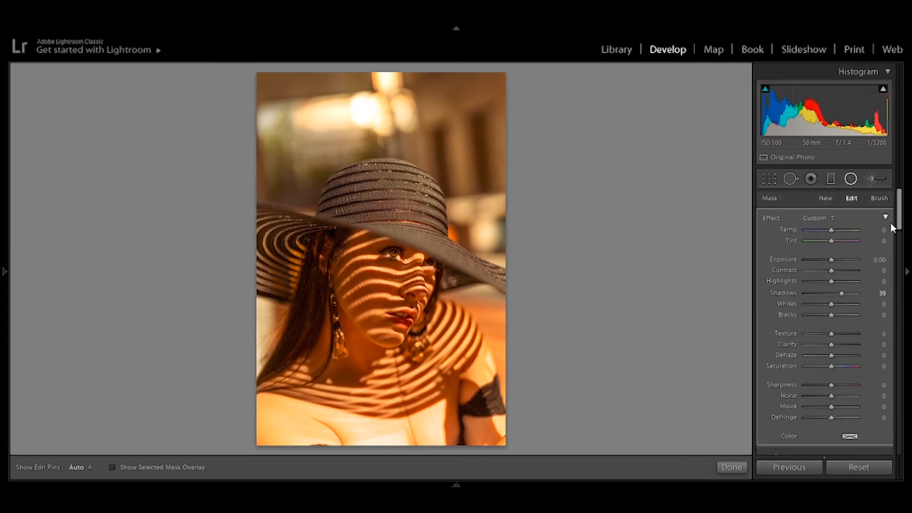
left_click_drag(832, 293, 861, 299)
left_click_drag(832, 271, 847, 284)
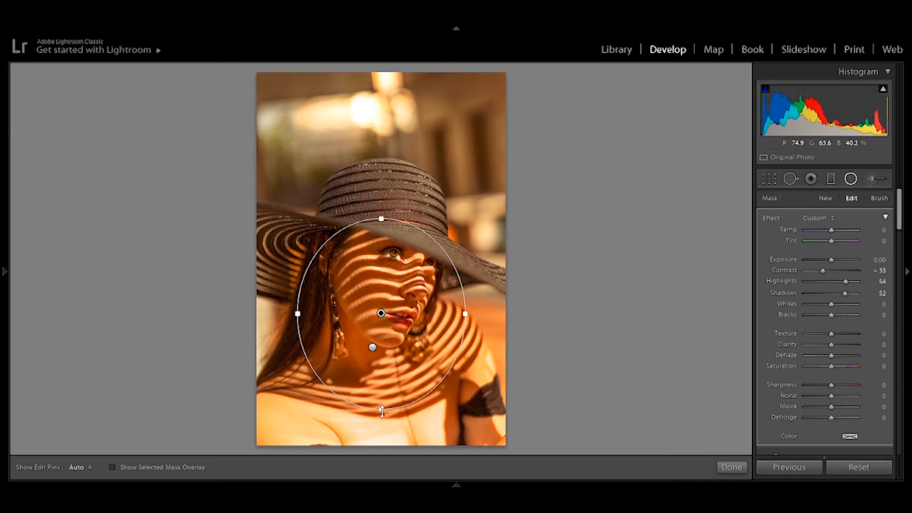
Step: Widen and reshape the face filter's ellipse to cover the face and neck below the hat brim, and set its Exposure to 0.09
left_click_drag(381, 412, 381, 419)
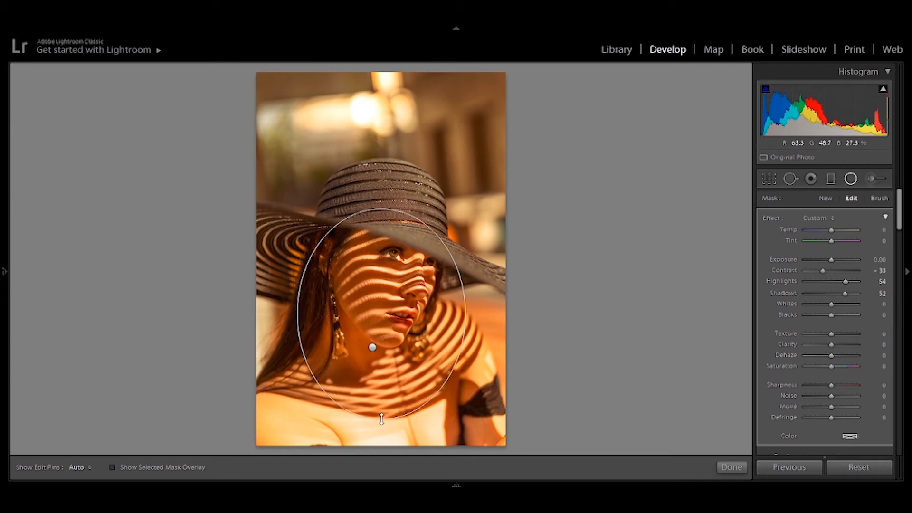
left_click_drag(461, 313, 491, 314)
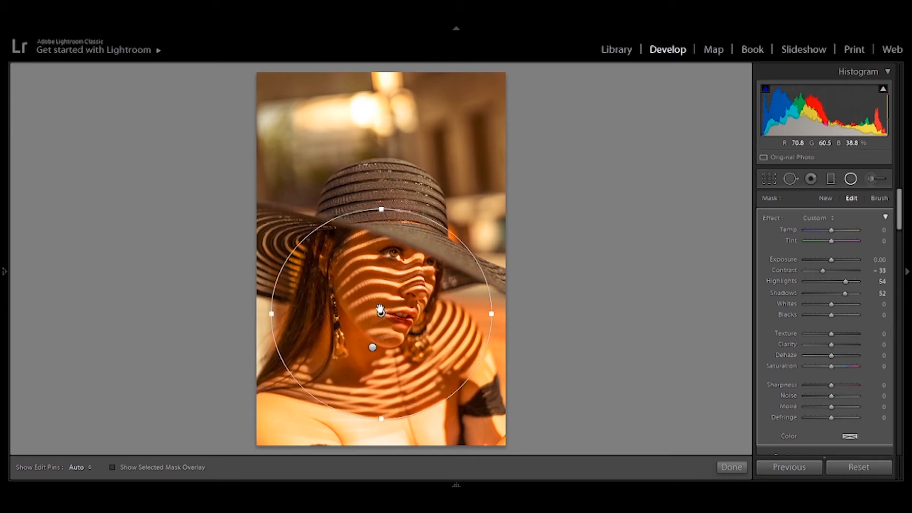
left_click_drag(380, 212, 380, 238)
mouse_move(380, 418)
left_mouse_down()
mouse_move(384, 436)
mouse_move(381, 421)
left_mouse_up()
left_click_drag(832, 262, 832, 260)
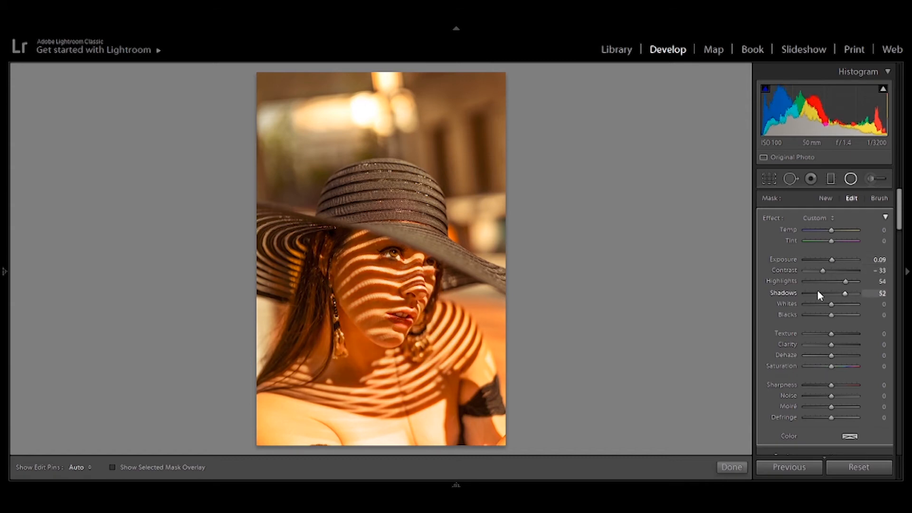
Step: Try changes to the face filter's Whites, Blacks, Saturation and Temp, resetting each to 0
left_click_drag(836, 315, 840, 305)
double_click(840, 316)
double_click(828, 306)
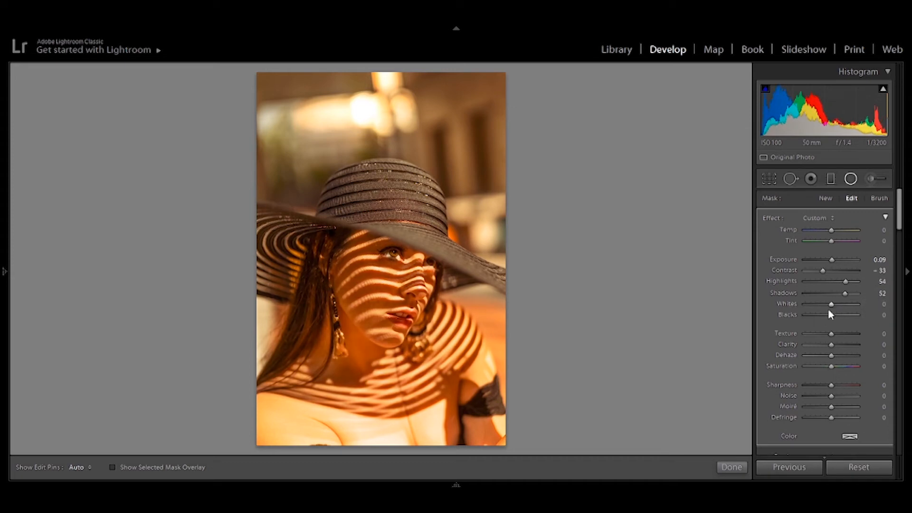
mouse_move(832, 367)
left_mouse_down()
mouse_move(840, 369)
mouse_move(827, 372)
left_mouse_up()
double_click(829, 367)
left_click_drag(831, 230, 828, 230)
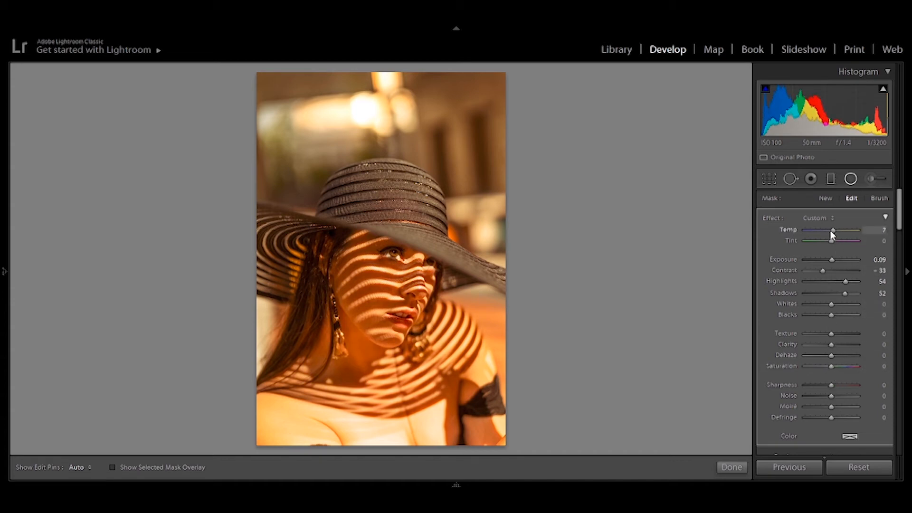
double_click(828, 231)
Step: Reset the face filter's Contrast to 0 and set its Exposure to 0.35 and Highlights to 28
double_click(825, 272)
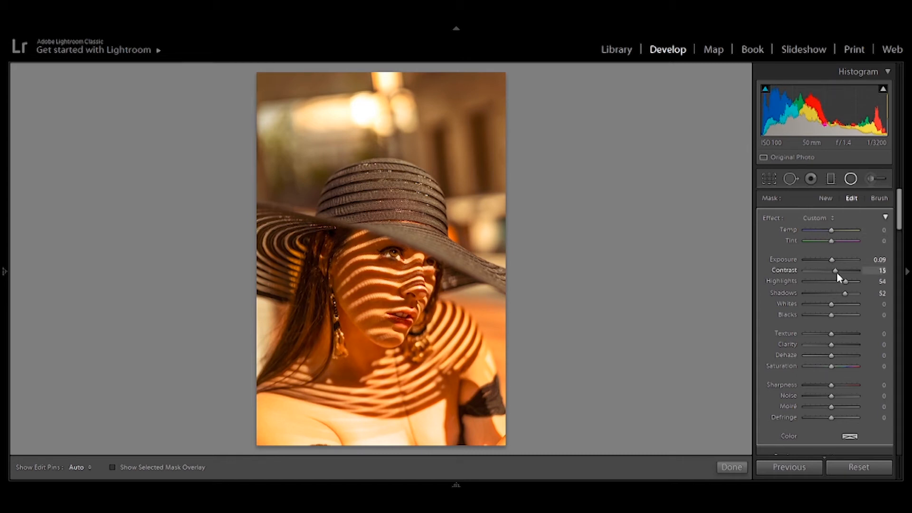
left_click_drag(836, 281, 834, 261)
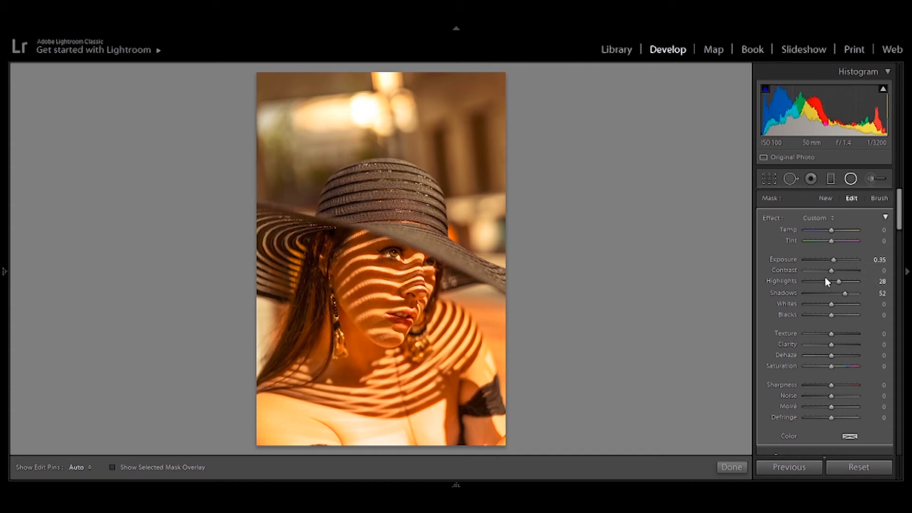
Step: Set the face filter's Feather to 65, Clarity to 13 and Dehaze to 20, and finish the radial filter editing
mouse_move(381, 327)
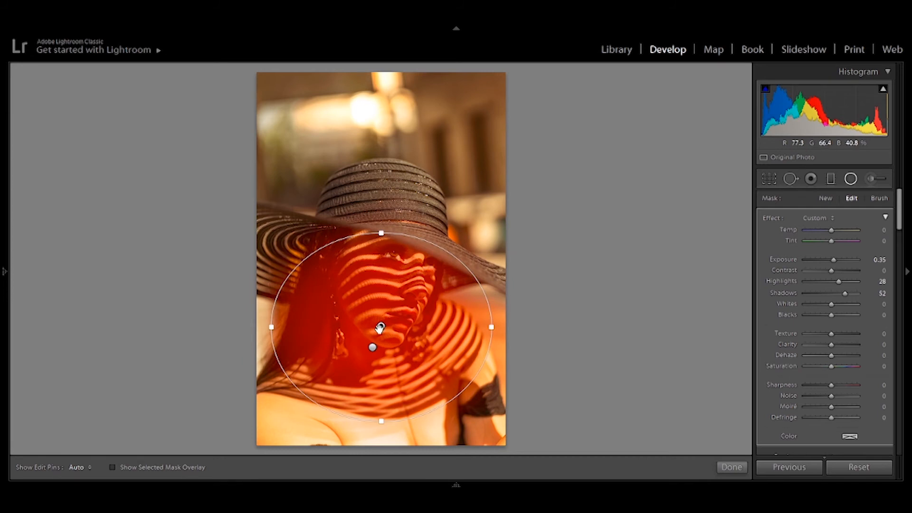
scroll(850, 386, "down", 3)
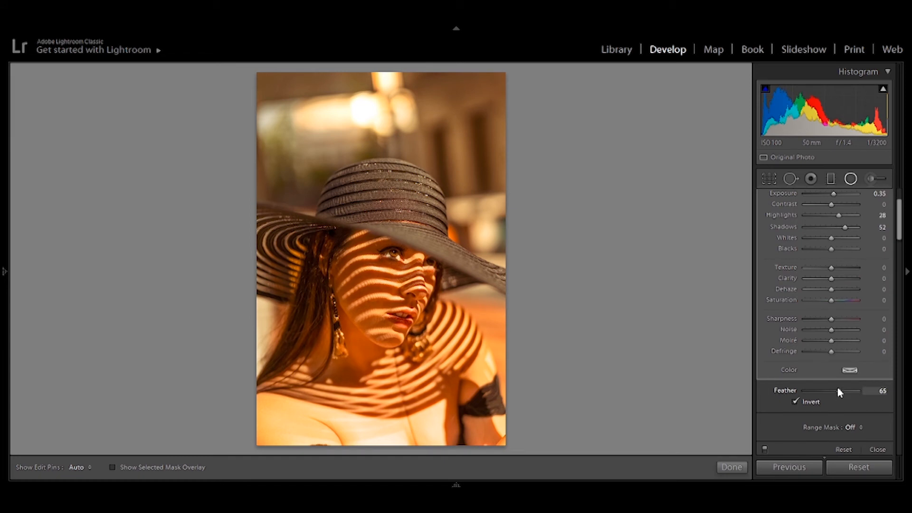
left_click_drag(833, 282, 837, 291)
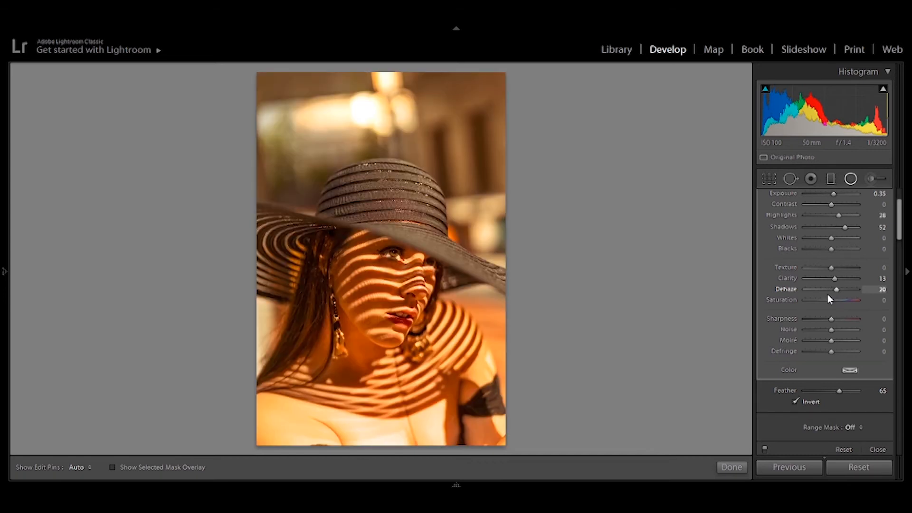
left_click(732, 468)
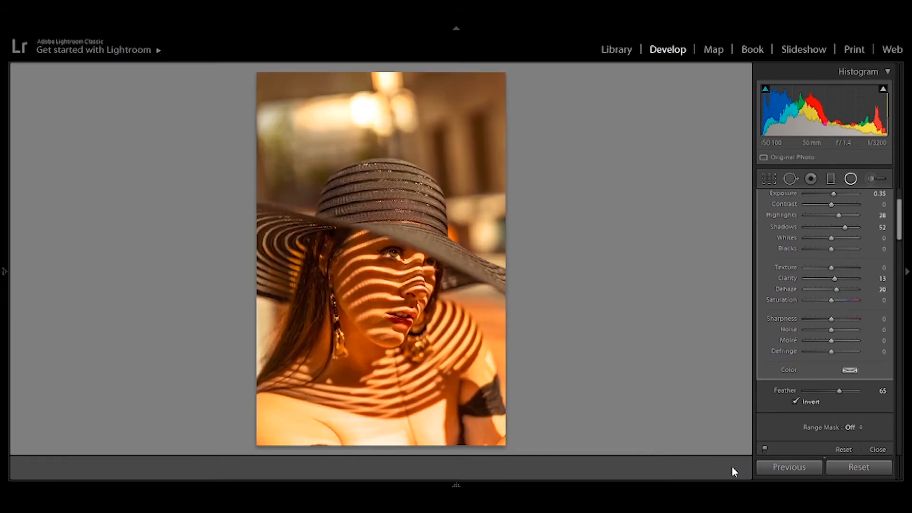
Step: Inspect the eye at 1:1 zoom and compare the whole portrait before and after the edits
left_click(394, 254)
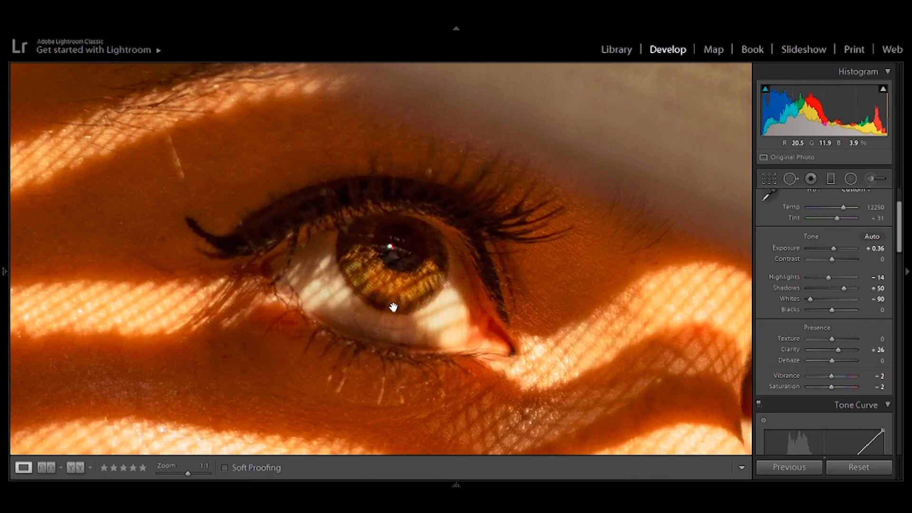
left_click(393, 306)
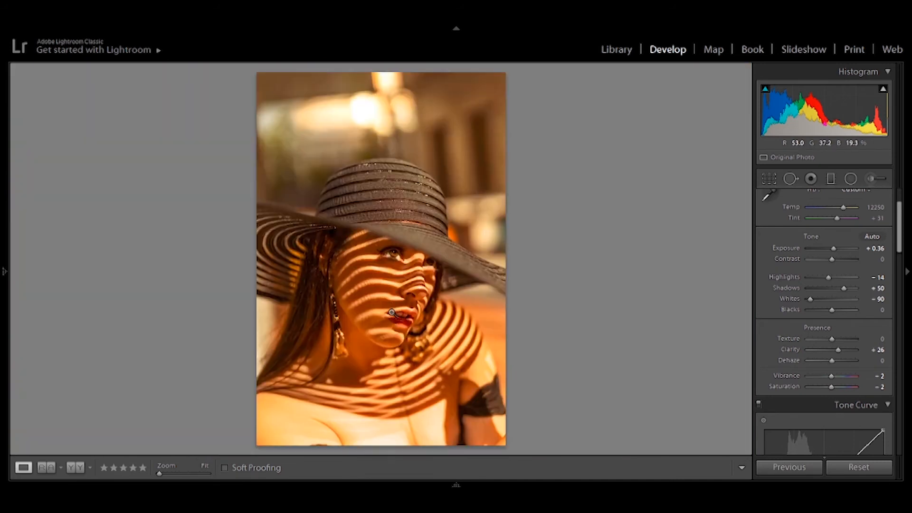
key("backslash")
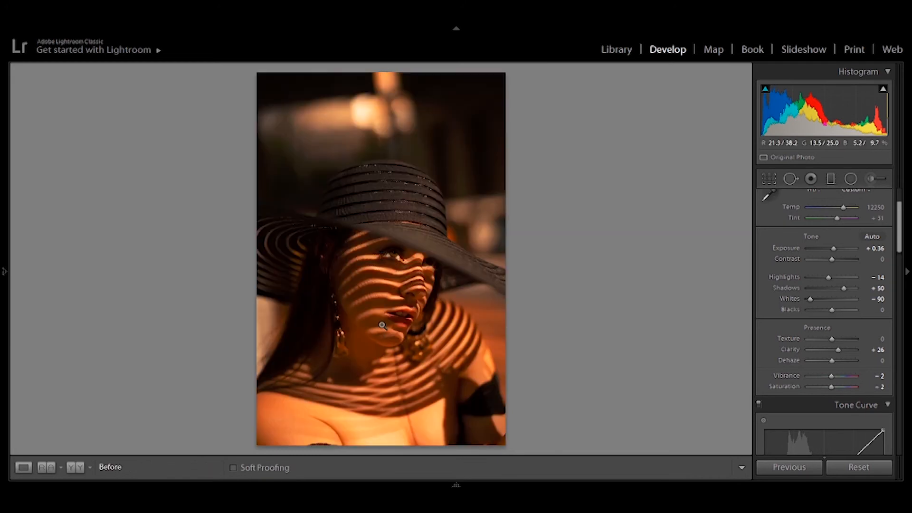
key("backslash")
key("backslash")
key("backslash")
key("backslash")
key("backslash")
key("backslash")
key("backslash")
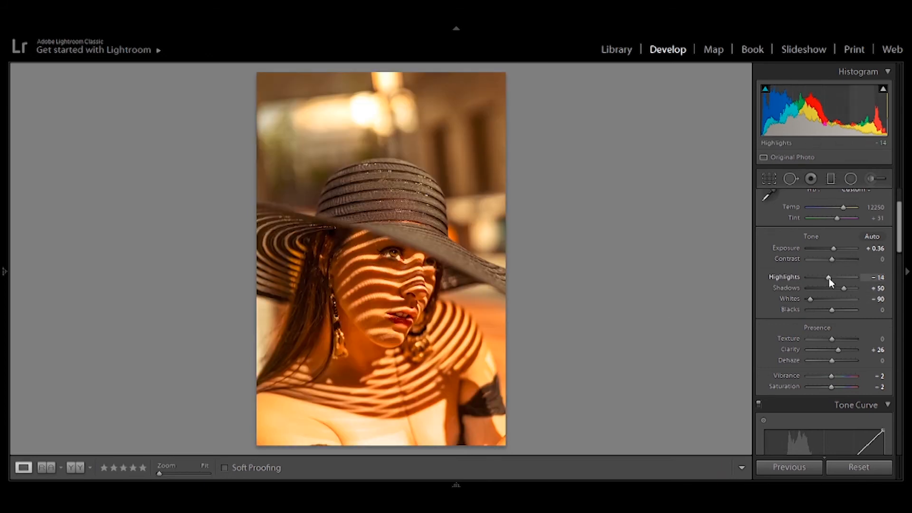
Step: Set the photo's overall Shadows to +36 and Highlights to −60, reset Exposure to 0, and compare with the original
left_click_drag(840, 290, 842, 290)
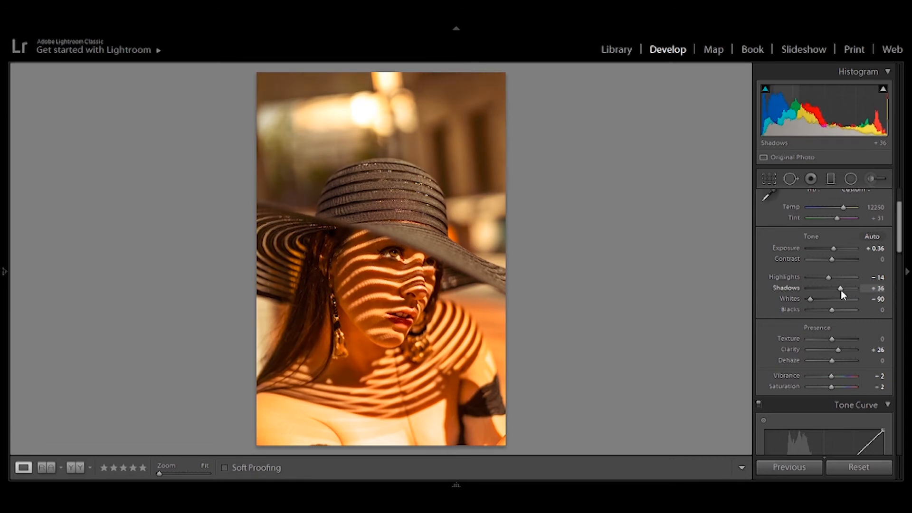
double_click(833, 250)
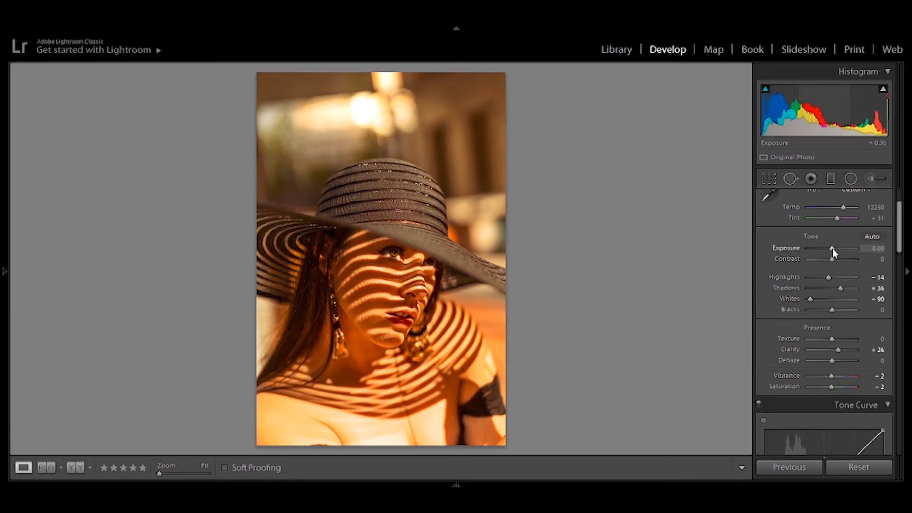
left_click_drag(829, 279, 819, 282)
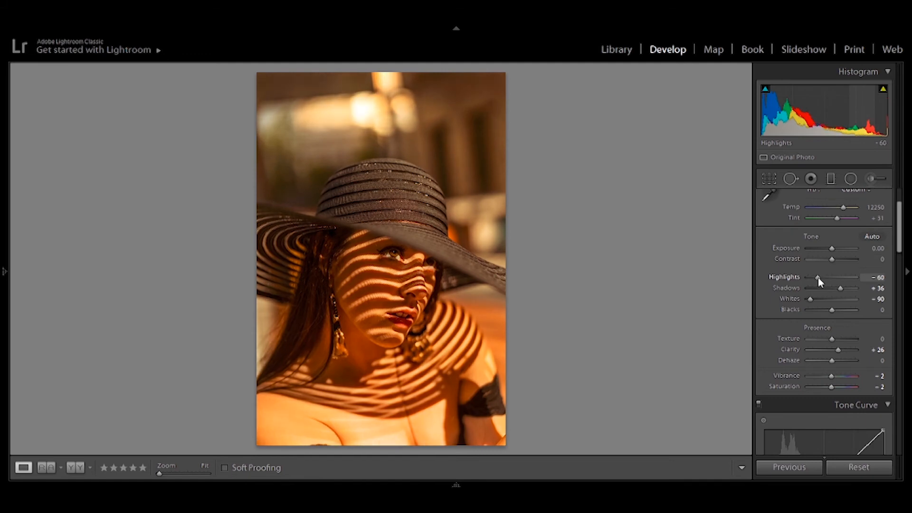
key("backslash")
key("backslash")
key("backslash")
key("backslash")
Step: Draw a new radial filter on the nearer eye at 1:1 zoom and fit its ellipse to the iris
left_click(401, 266)
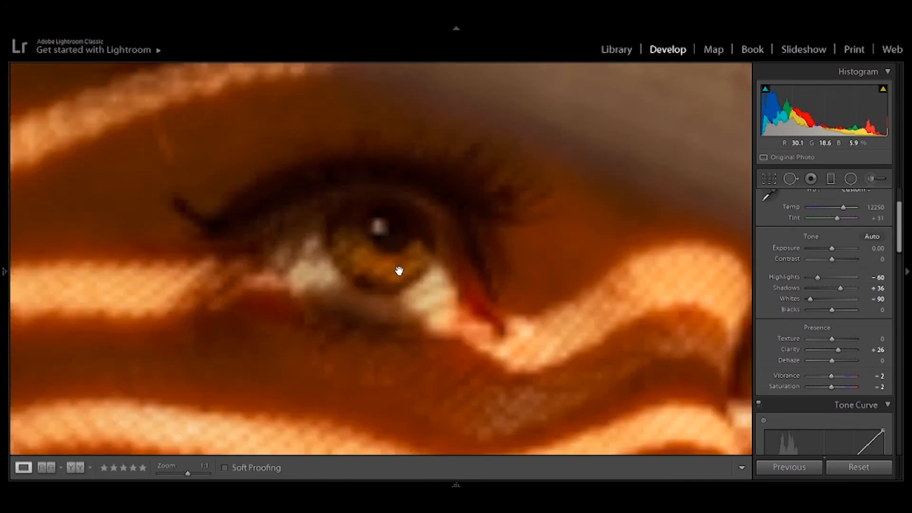
left_click(852, 179)
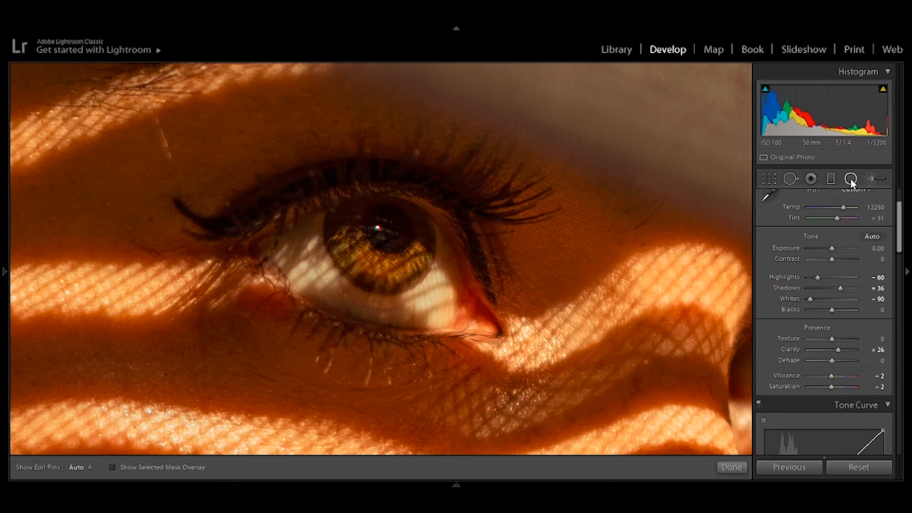
left_click_drag(386, 233, 327, 178)
left_click_drag(386, 194, 379, 189)
left_click_drag(438, 243, 432, 242)
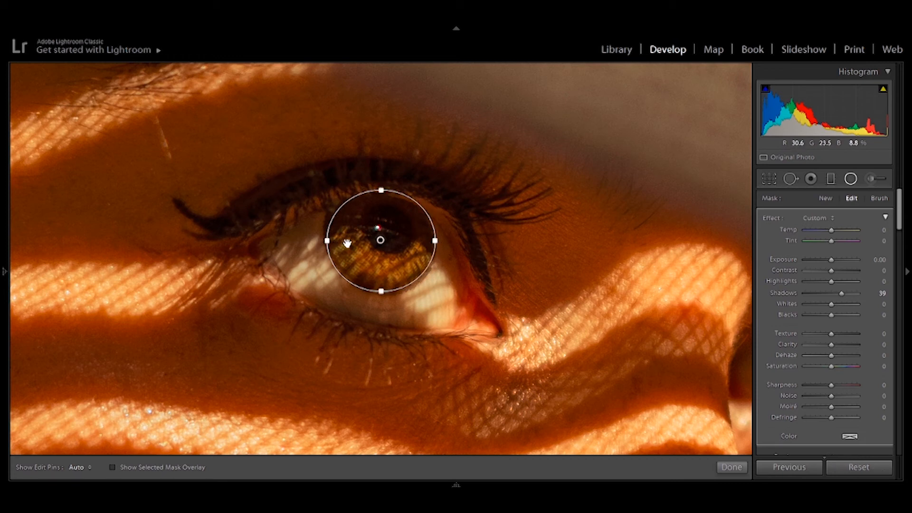
left_click_drag(381, 198, 381, 205)
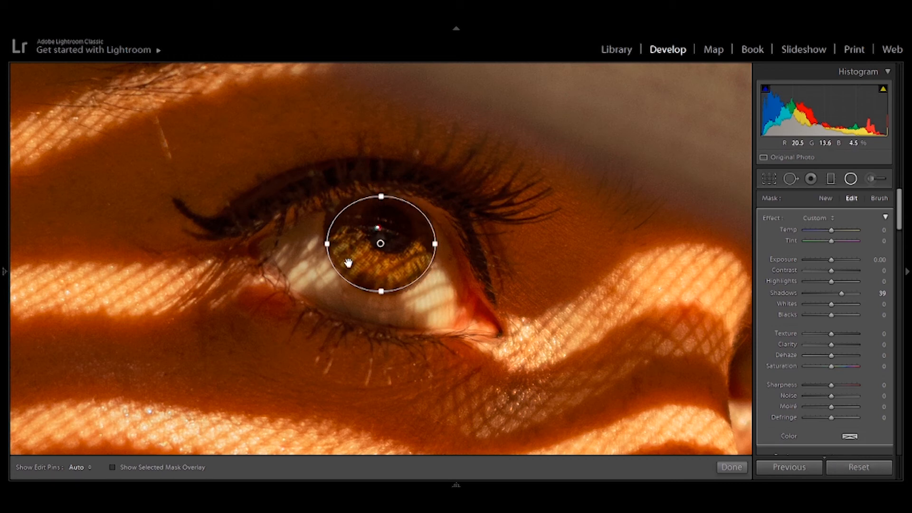
Step: Set the iris filter's Shadows to 70 and compare the whole portrait with the original
left_click_drag(841, 293, 846, 298)
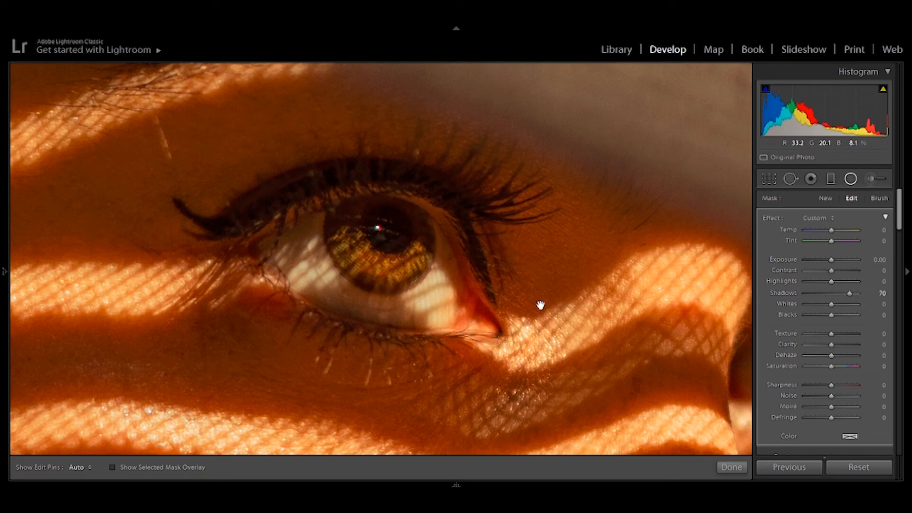
key("z")
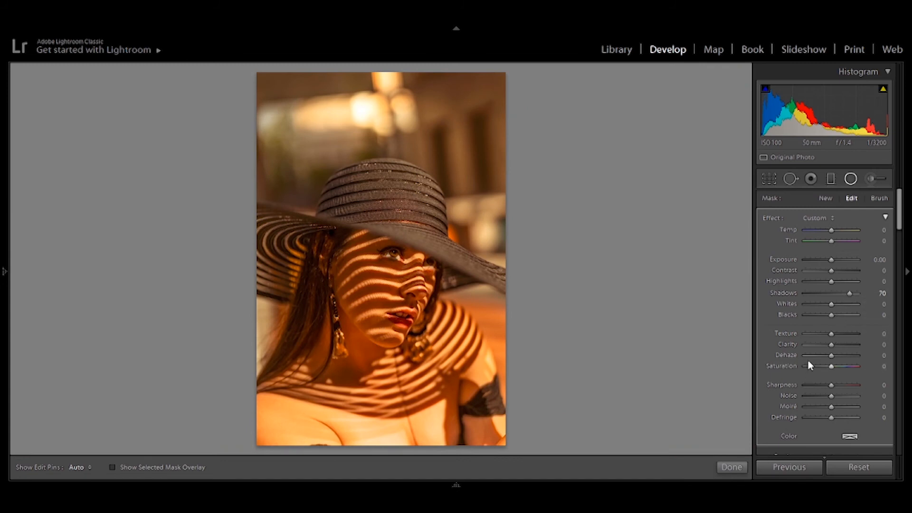
key("backslash")
key("backslash")
Step: Invert the iris filter's mask and set its Exposure to 0.26, Highlights to 48 and Shadows to 57
left_click_drag(833, 281, 875, 262)
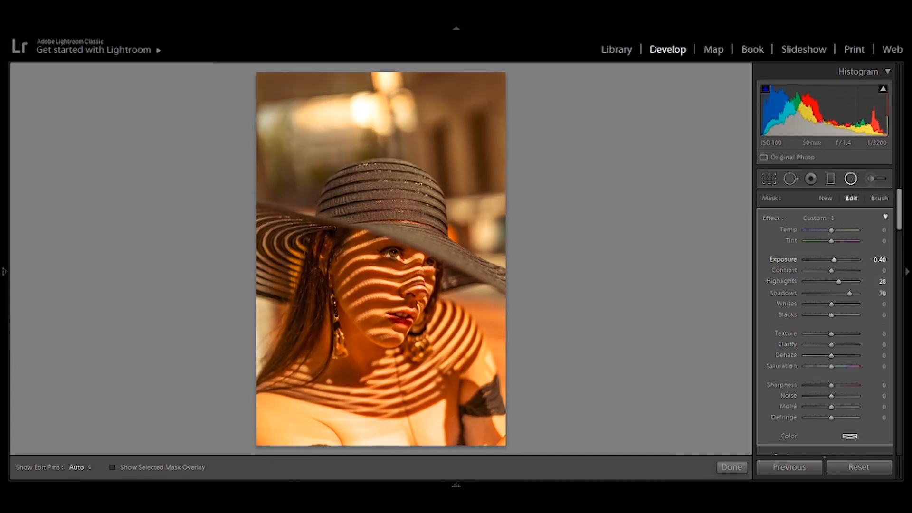
mouse_move(899, 221)
left_mouse_down()
mouse_move(900, 255)
mouse_move(900, 209)
left_mouse_up()
left_click(796, 257)
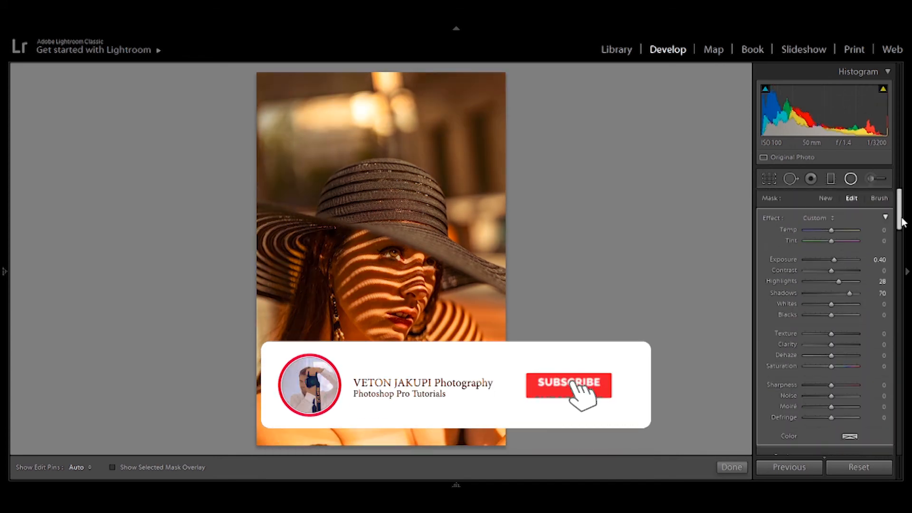
mouse_move(840, 281)
left_mouse_down()
mouse_move(831, 283)
mouse_move(859, 295)
mouse_move(846, 296)
left_mouse_up()
left_click_drag(832, 261, 833, 261)
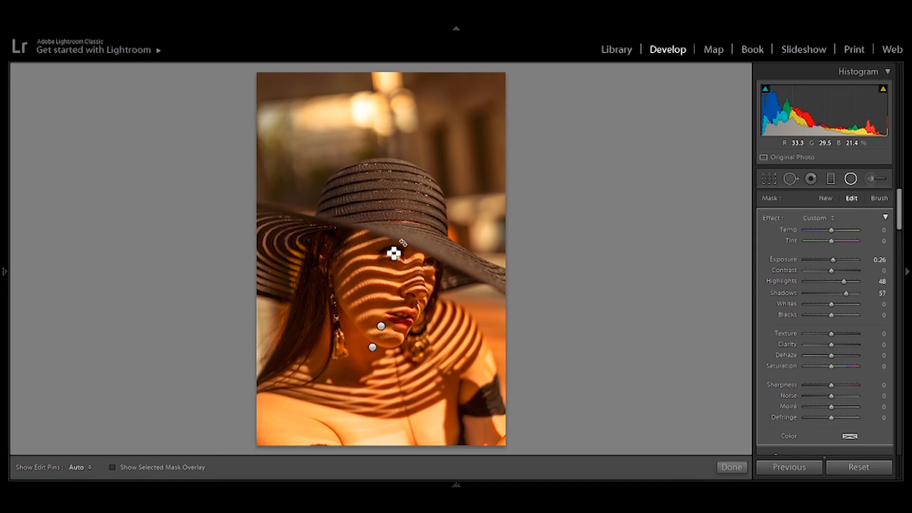
Step: Place a matching radial filter with the same settings on the other eye's iris, shaped as a narrower ellipse
left_click(411, 265)
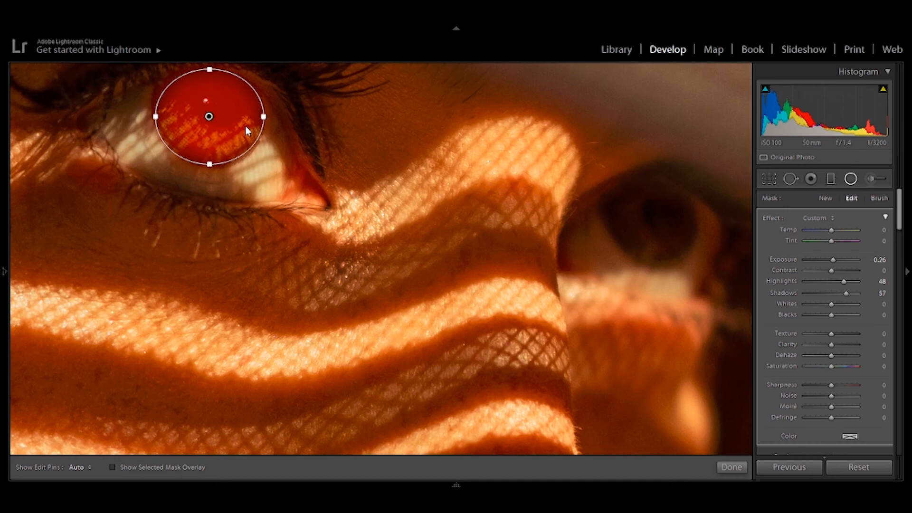
left_click_drag(442, 197, 620, 222)
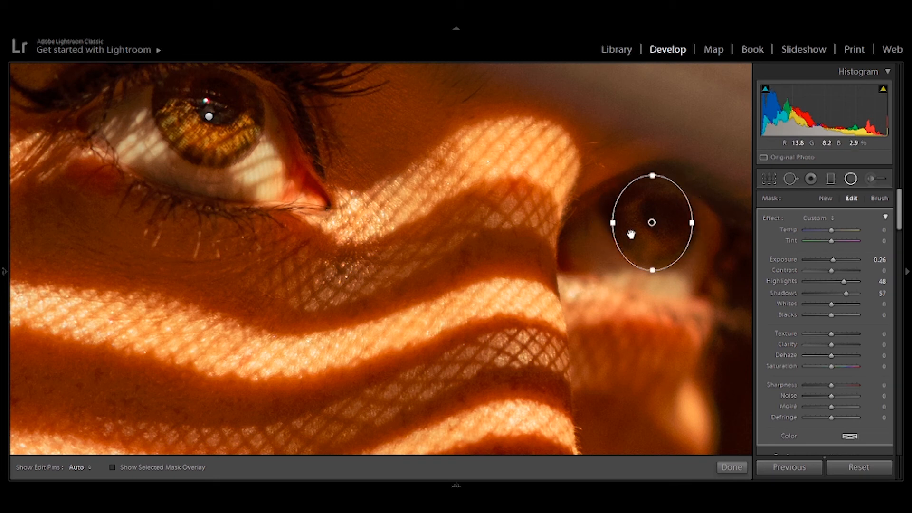
Step: Refine the ellipse of the farther eye's iris filter, finish editing it and compare the whole portrait with the original
left_click_drag(654, 177, 654, 182)
left_click_drag(654, 223, 659, 221)
left_click(731, 467)
left_click(521, 357)
left_click(526, 364)
left_click(526, 364)
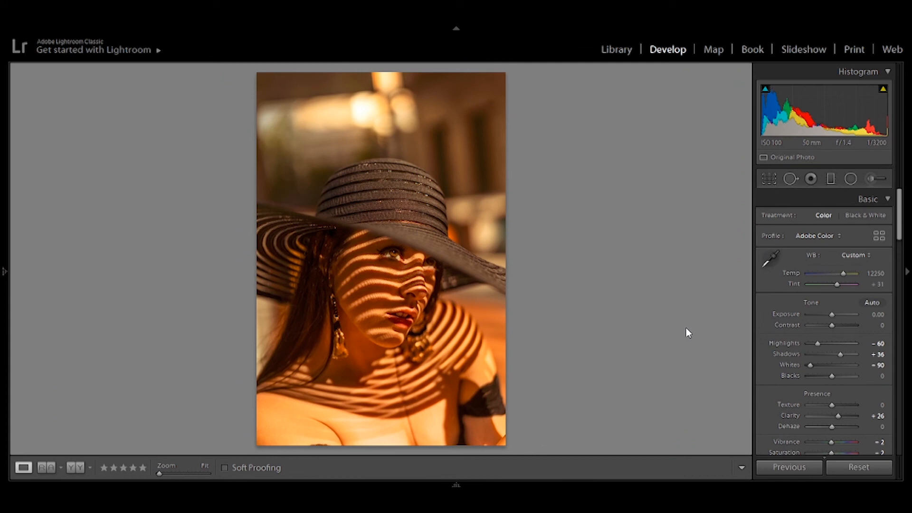
key("backslash")
key("backslash")
key("backslash")
key("backslash")
Step: Reselect the farther eye's radial filter, reset its tonal settings, and readjust its Highlights and Shadows
left_click(851, 179)
left_click(430, 262)
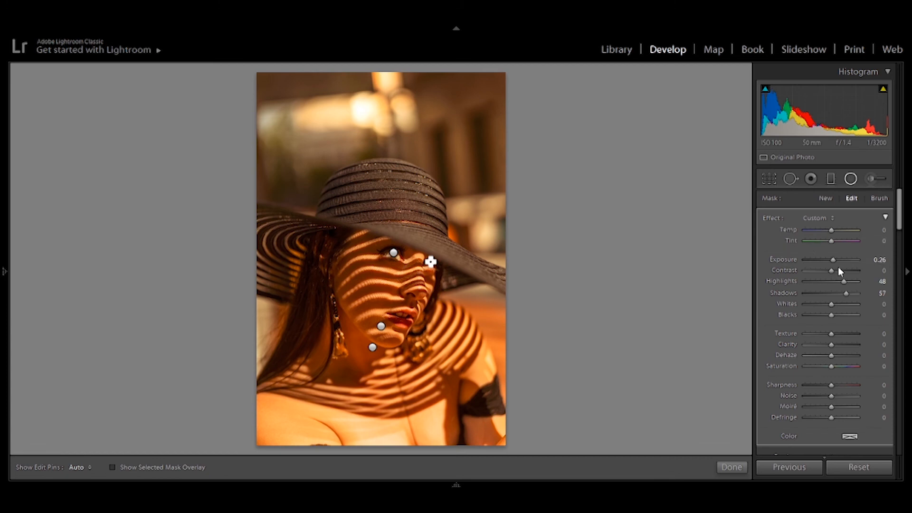
double_click(844, 280)
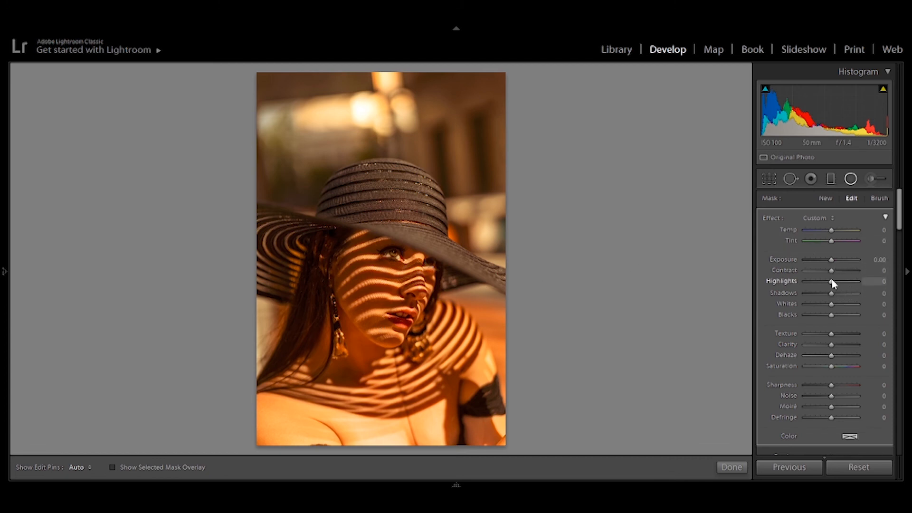
left_click_drag(845, 283, 840, 296)
left_click(732, 468)
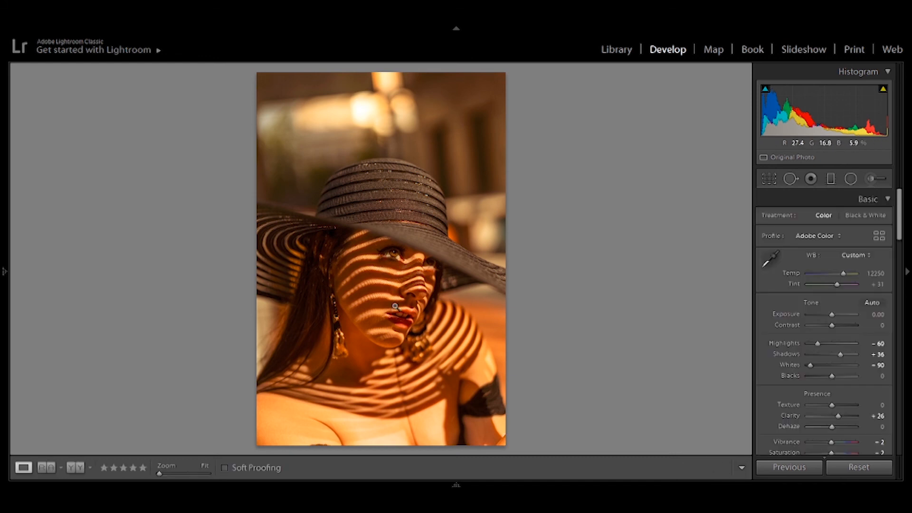
Step: Examine the hat and face up close at 1:1 zoom and compare the whole portrait with the original several times
left_click(392, 203)
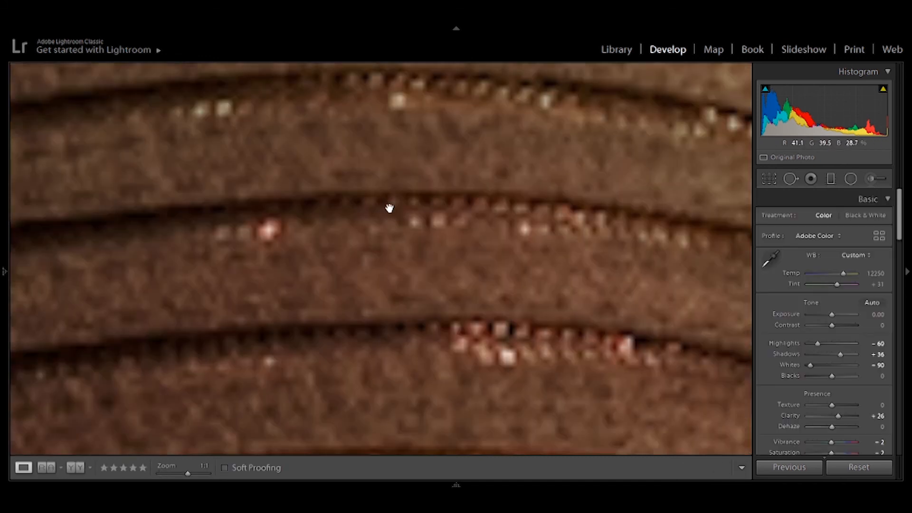
left_click(386, 241)
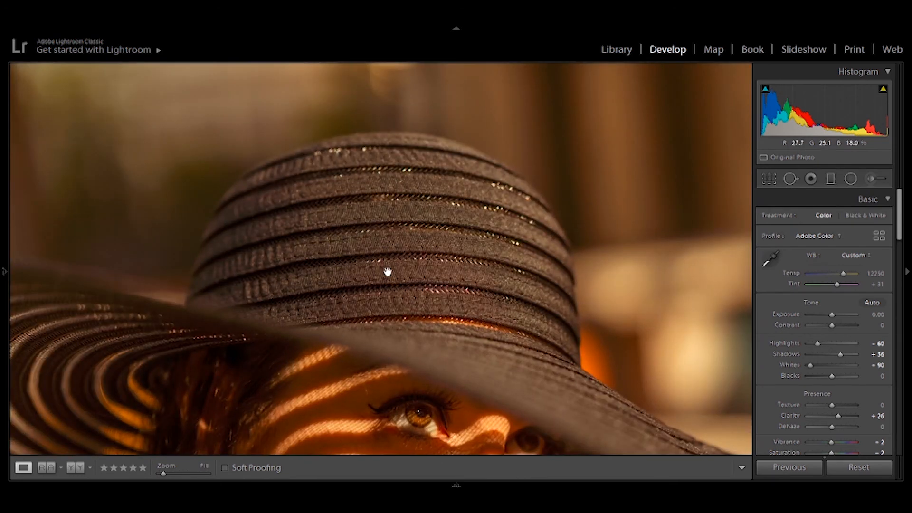
left_click(388, 271)
left_click(386, 271)
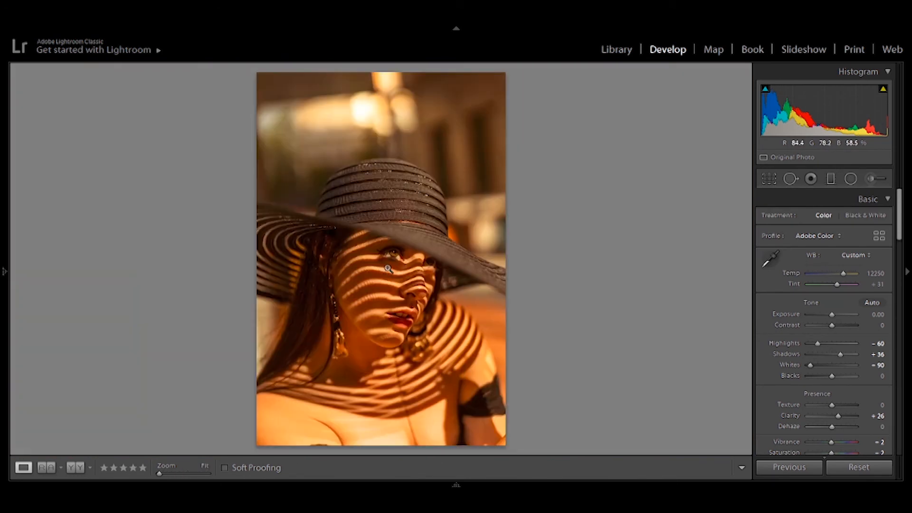
left_click(386, 271)
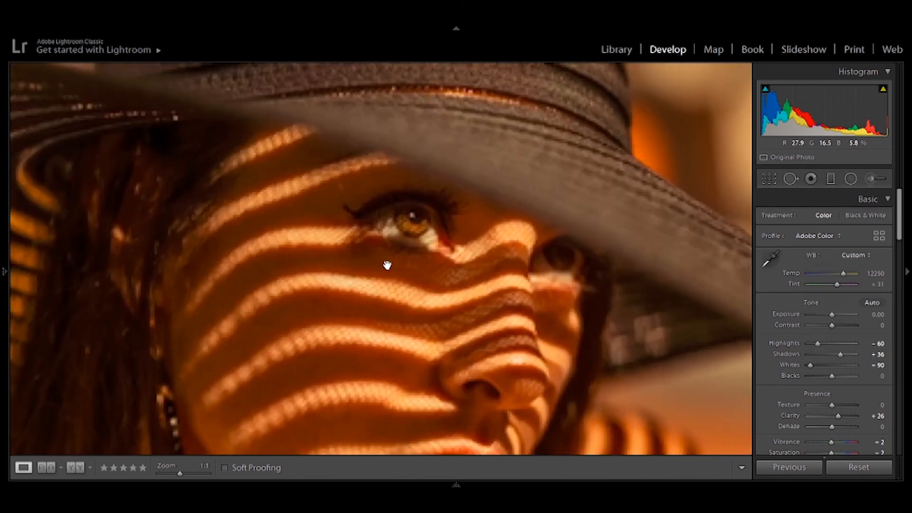
left_click(419, 150)
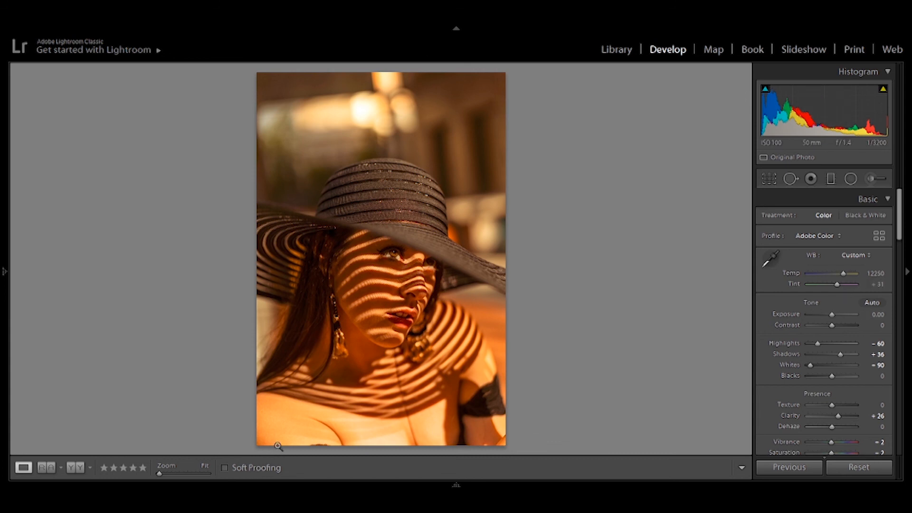
key("backslash")
key("backslash")
key("backslash")
key("backslash")
key("backslash")
key("backslash")
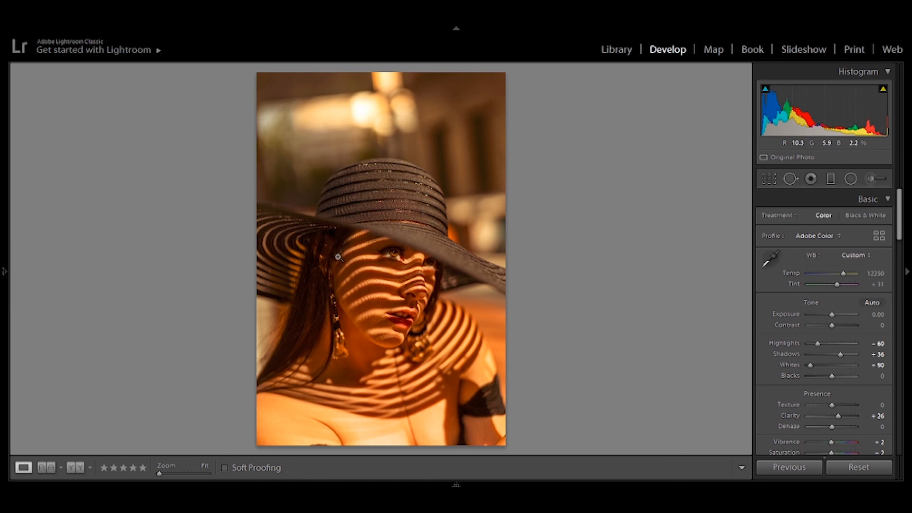
Step: Shape the Blue channel's point curve with a raised shadow point, a midtone point at about 49/52% and a lowered highlight point
left_click_drag(899, 228, 899, 290)
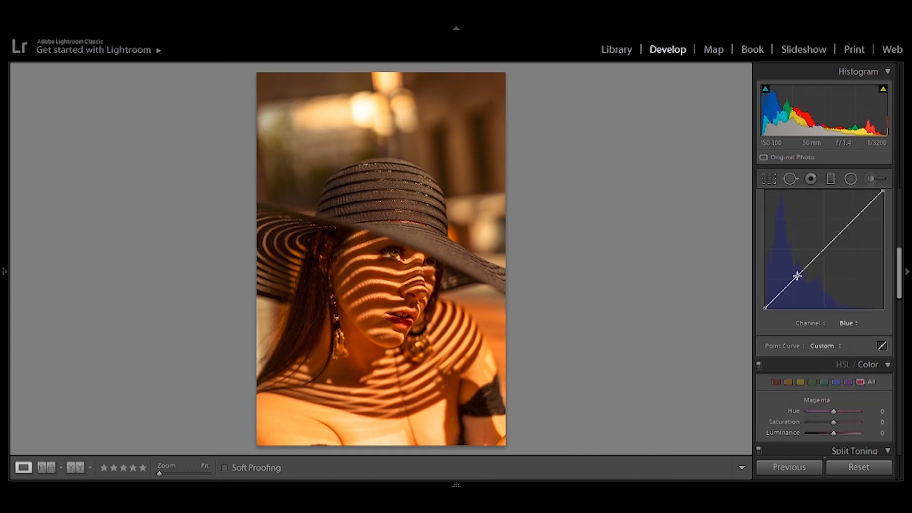
left_click_drag(798, 276, 796, 275)
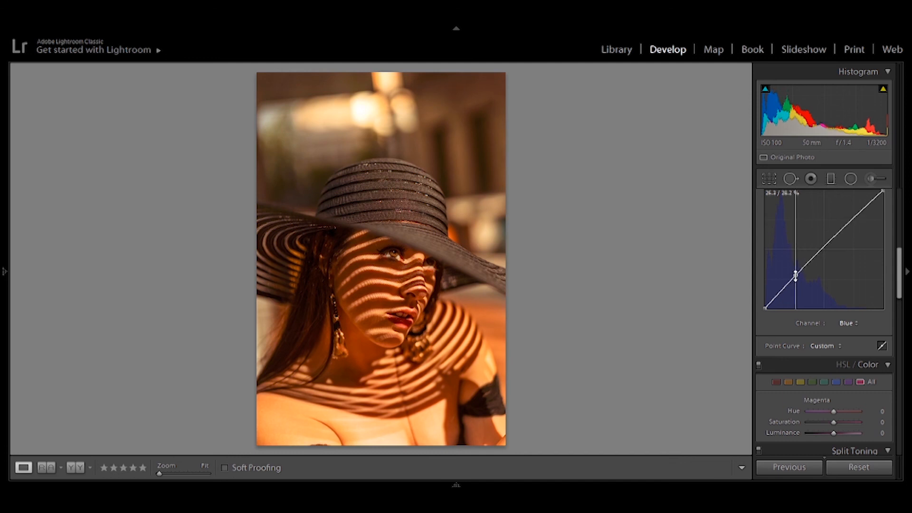
left_click_drag(796, 275, 787, 282)
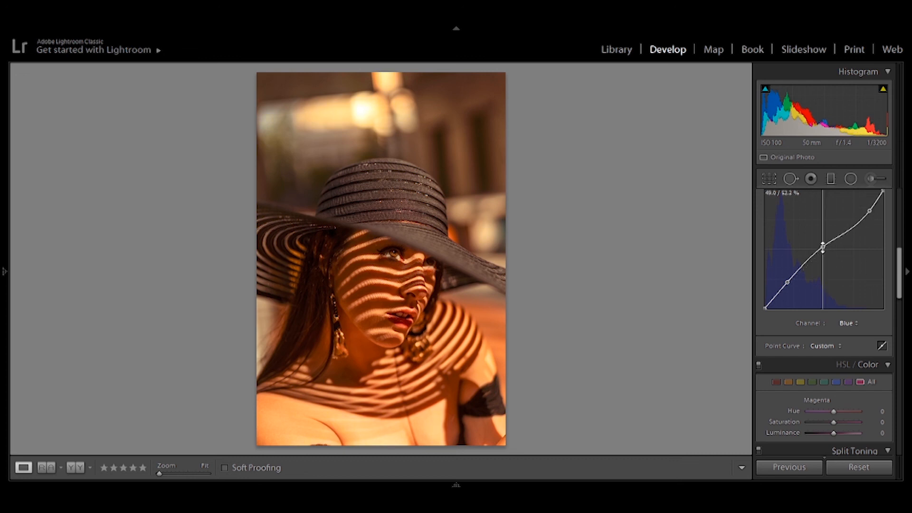
left_click_drag(823, 247, 824, 248)
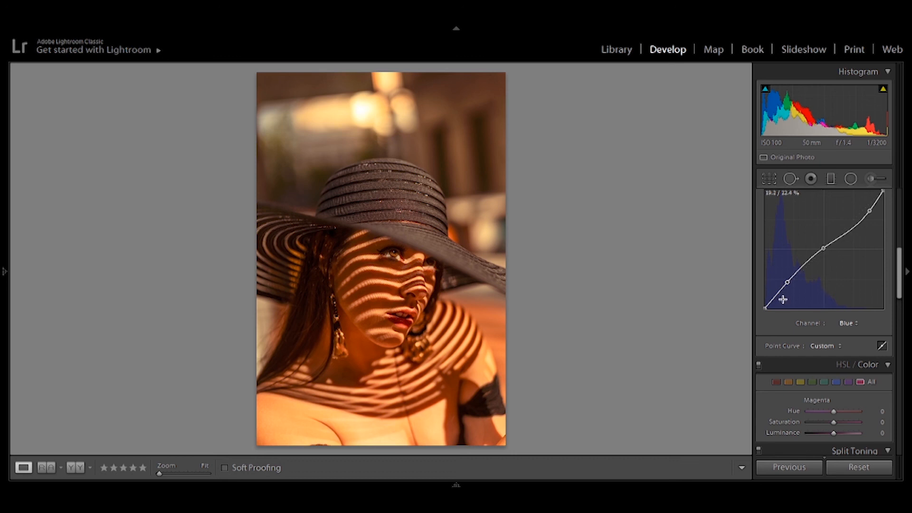